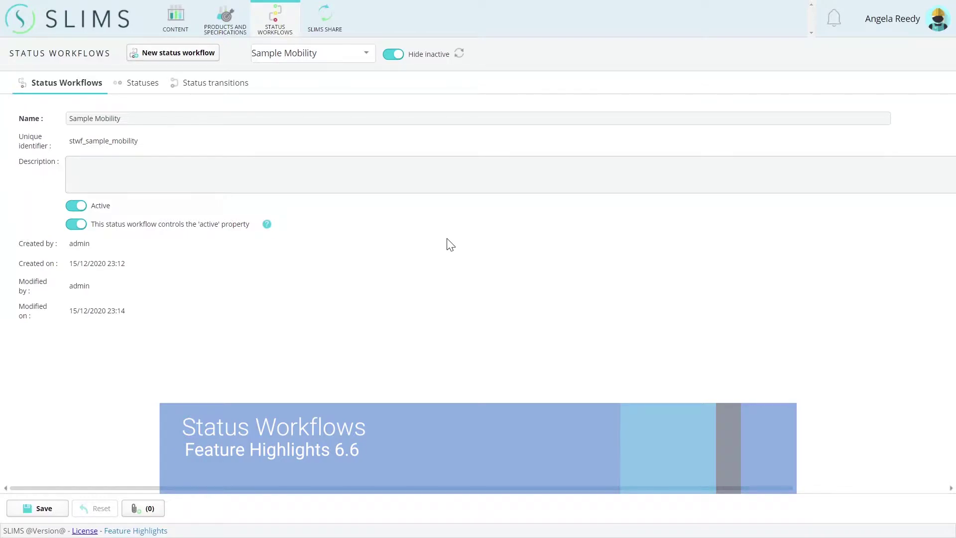
# - Keep Sample Mobility as the workflow and view its statuses, then its 25 status transitions
pyautogui.click(336, 54)
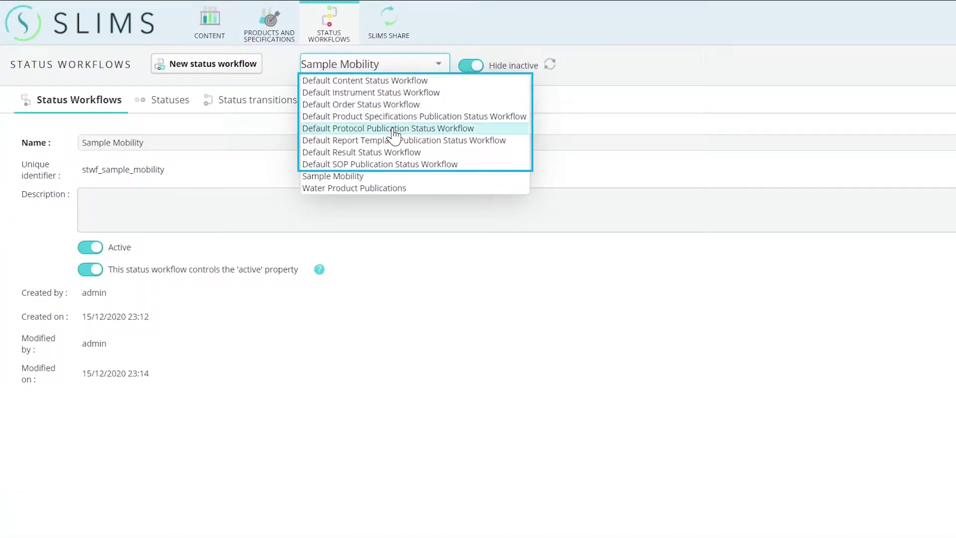
pyautogui.click(384, 177)
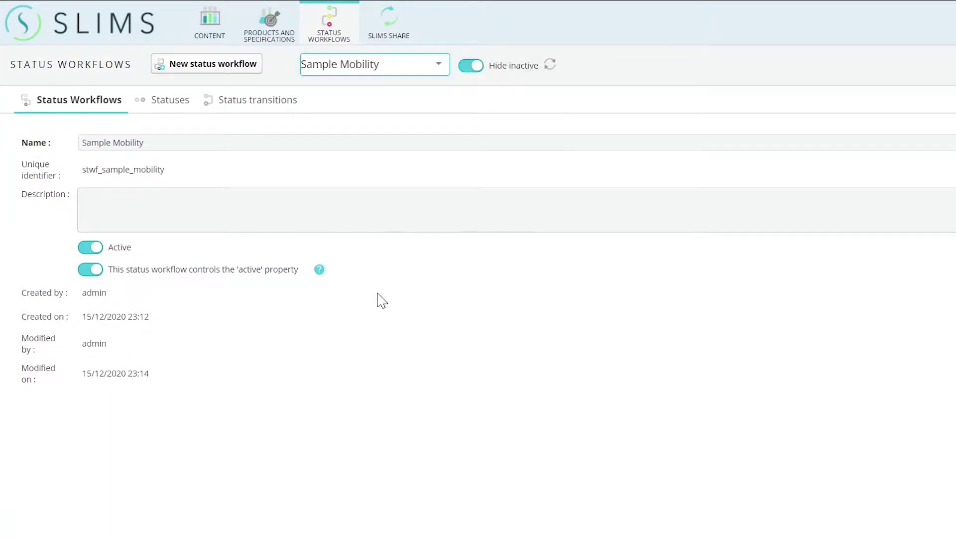
pyautogui.click(152, 107)
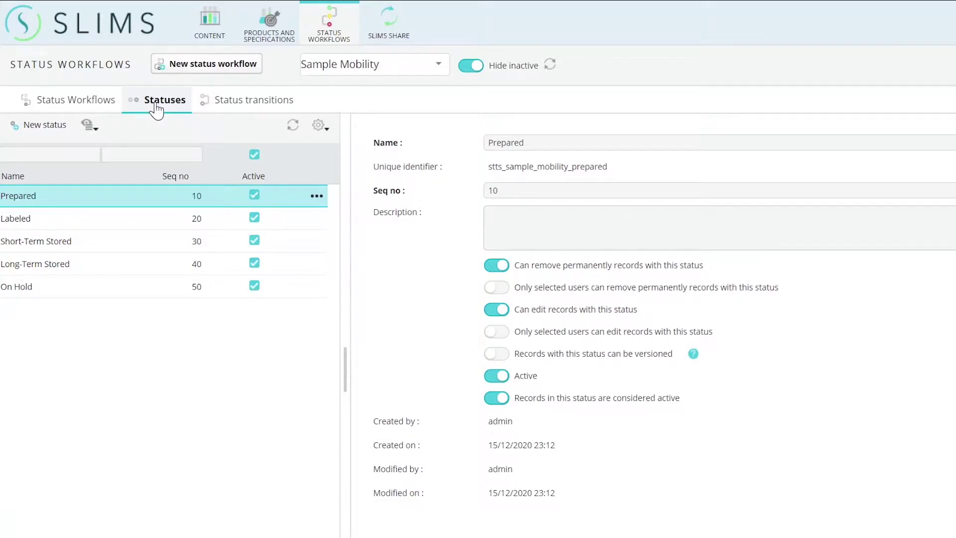
pyautogui.click(242, 104)
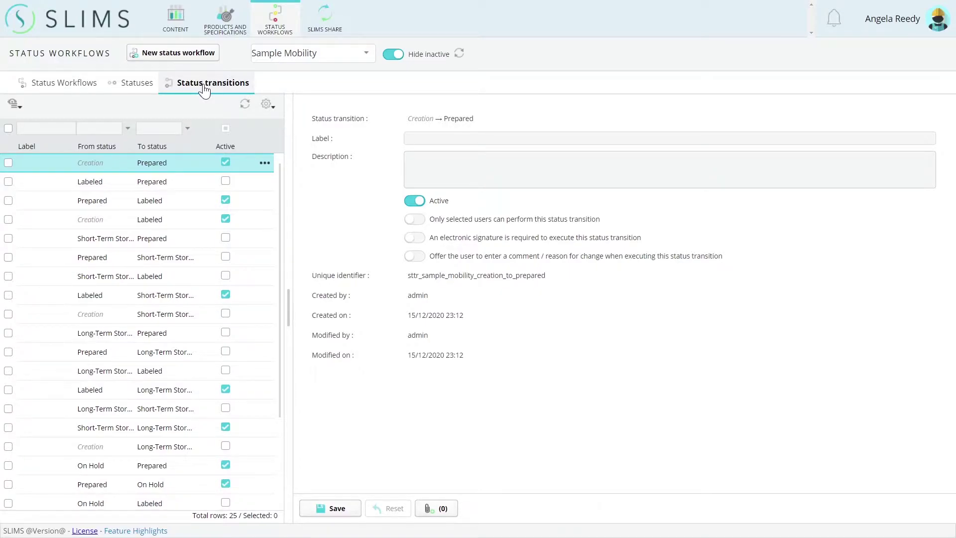
# - Create a new Sample in Water Bank with Mobility Status Prepared and temperature 20 °C
pyautogui.click(256, 199)
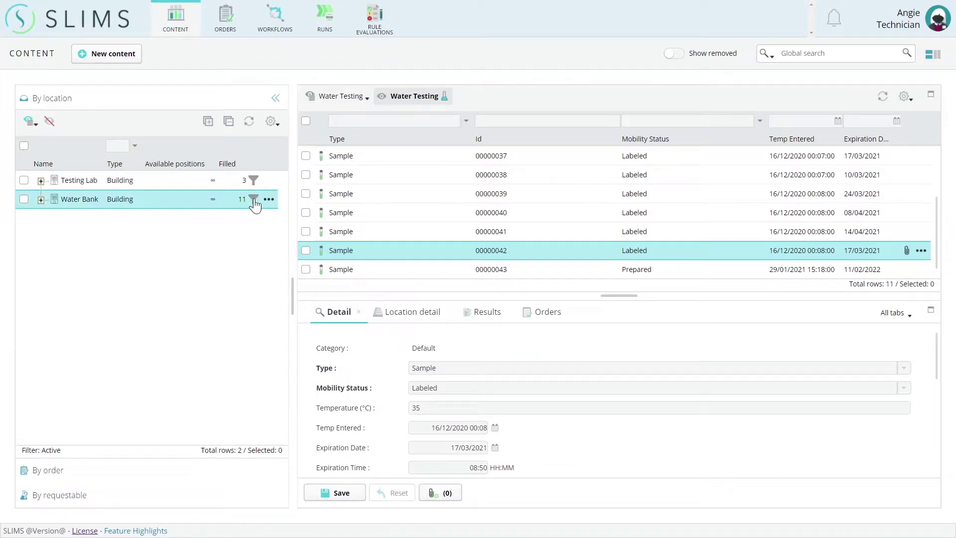
pyautogui.click(114, 58)
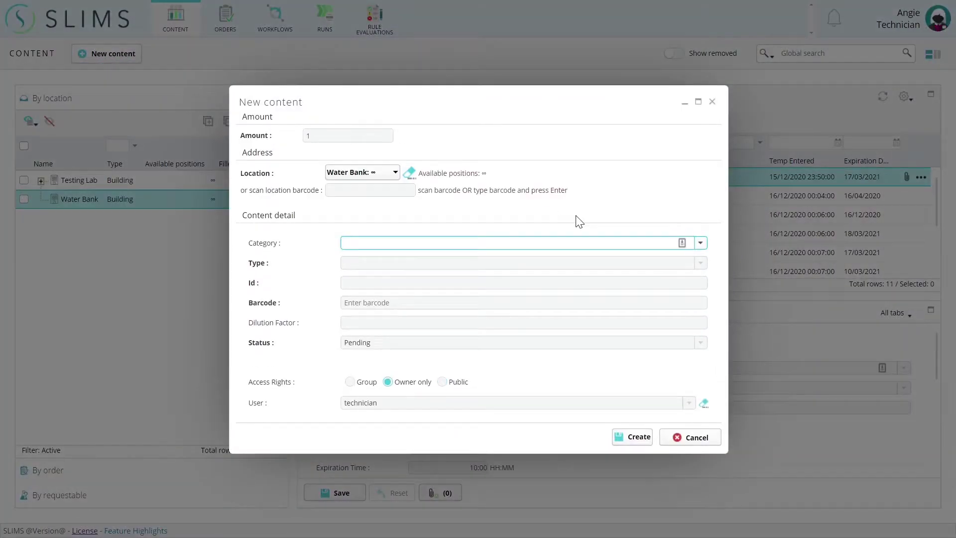
pyautogui.click(704, 264)
pyautogui.click(684, 290)
pyautogui.click(694, 277)
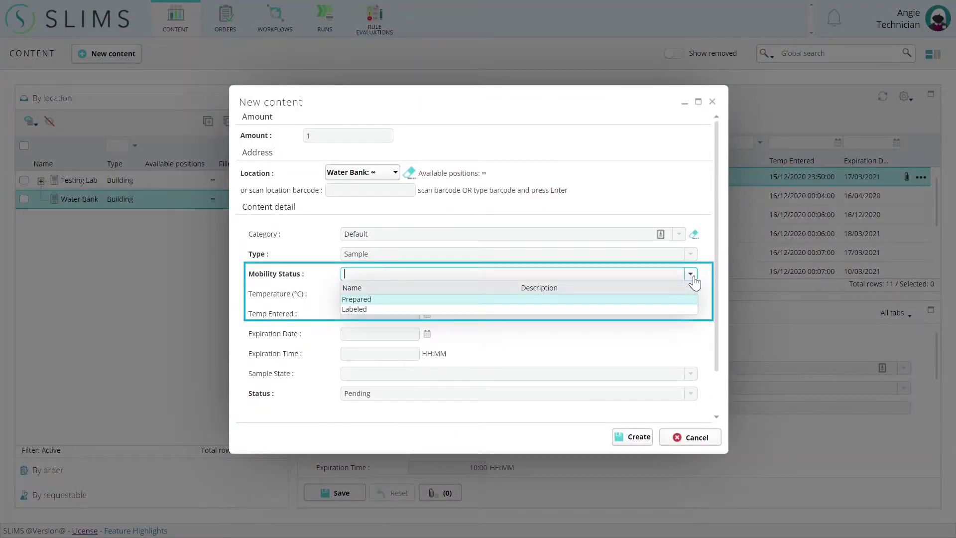
pyautogui.click(358, 298)
pyautogui.click(518, 294)
pyautogui.write('20')
pyautogui.click(633, 441)
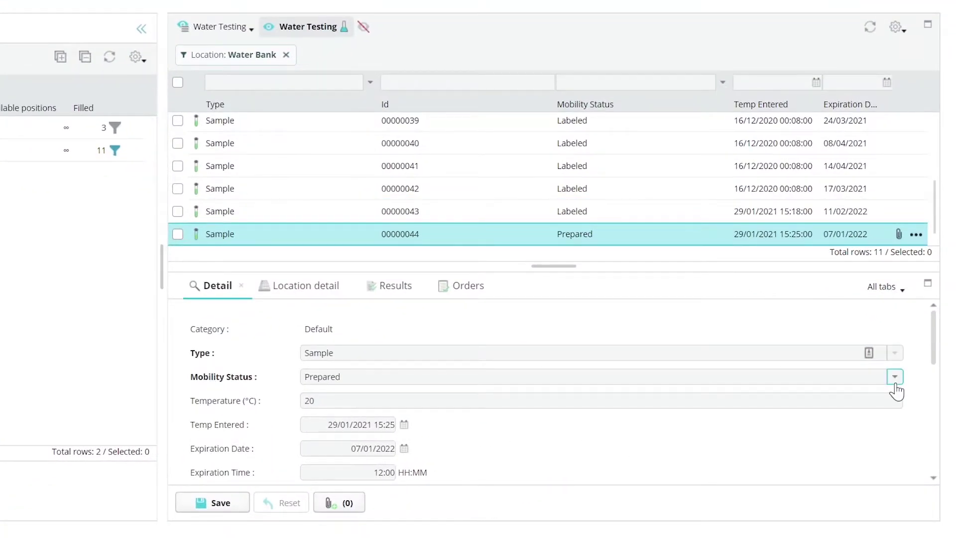
# - Move sample 00000044 to Labeled, then to Short-Term Stored with reason 'sample stored'
pyautogui.click(895, 381)
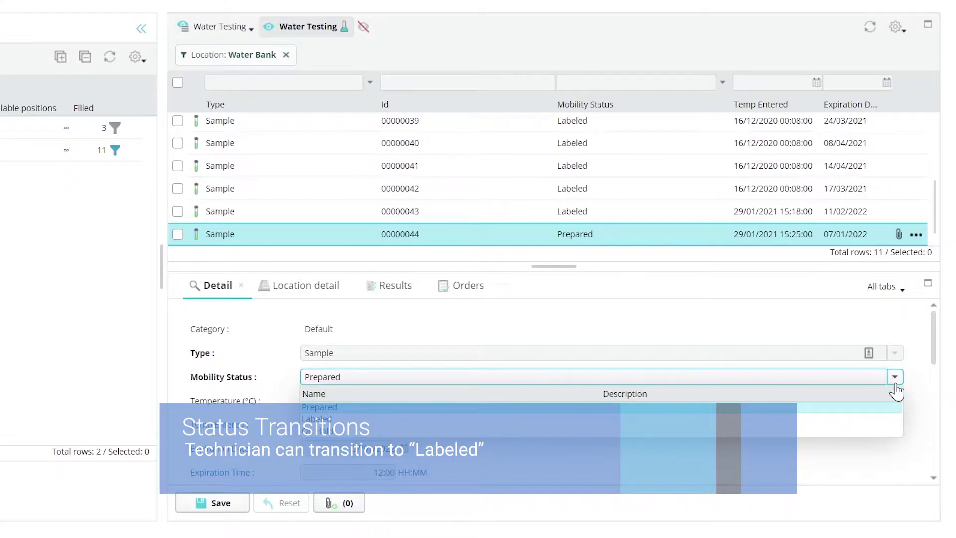
pyautogui.click(875, 418)
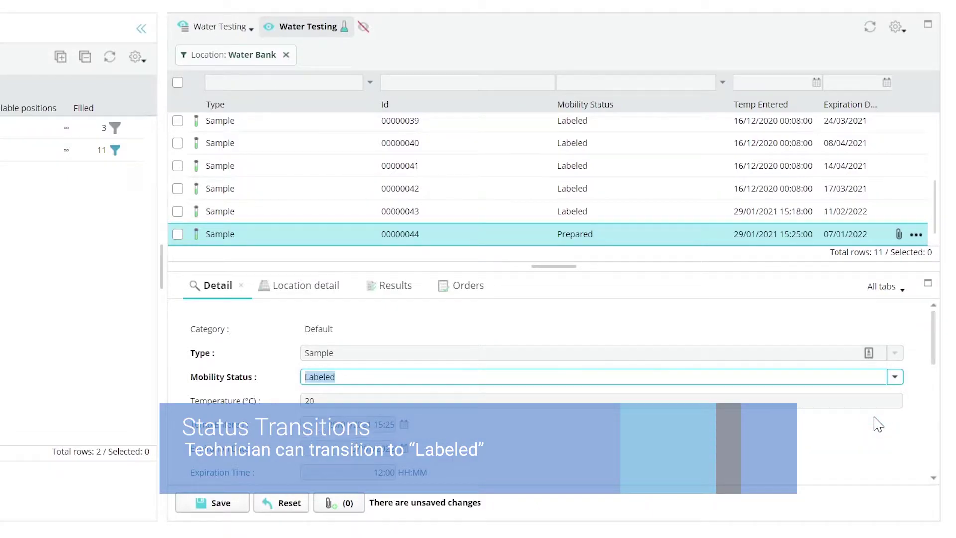
pyautogui.click(222, 504)
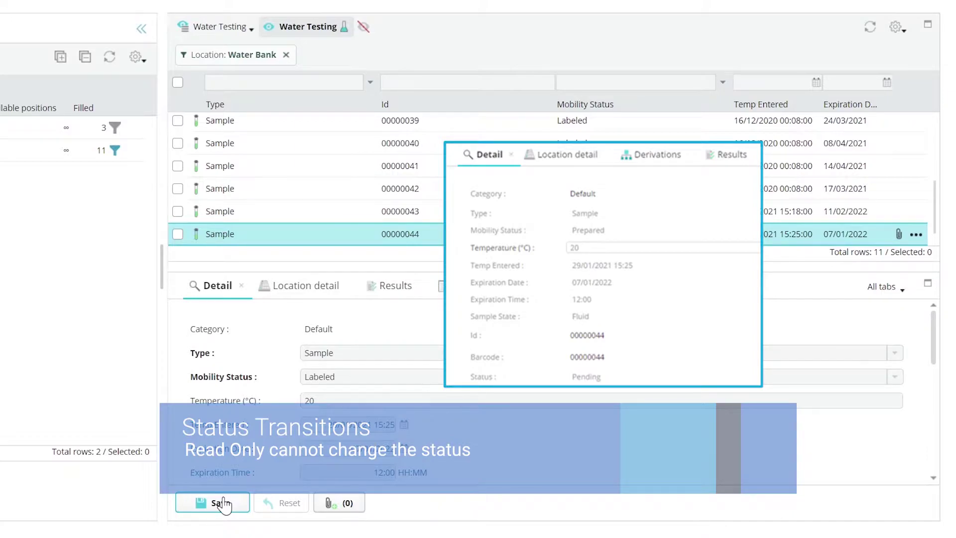
pyautogui.click(895, 377)
pyautogui.click(872, 420)
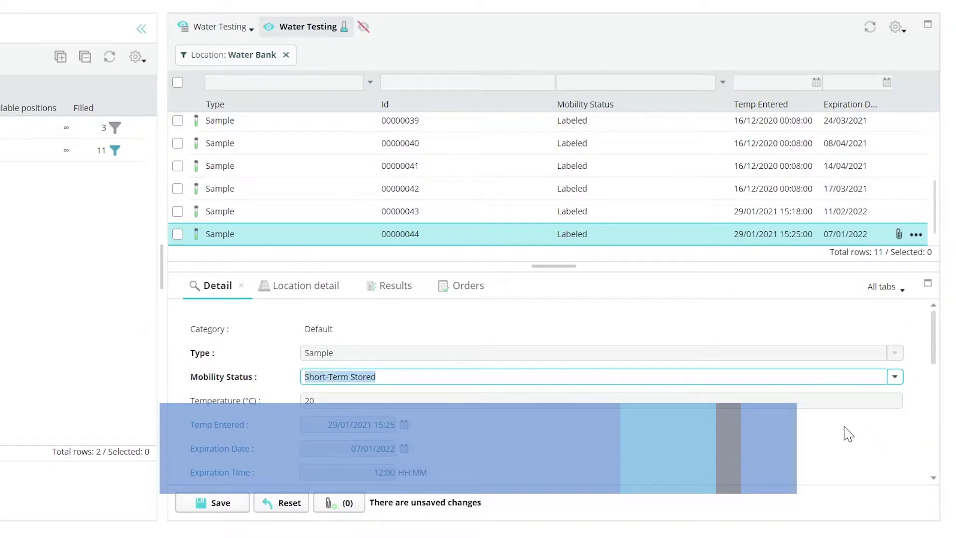
pyautogui.click(204, 504)
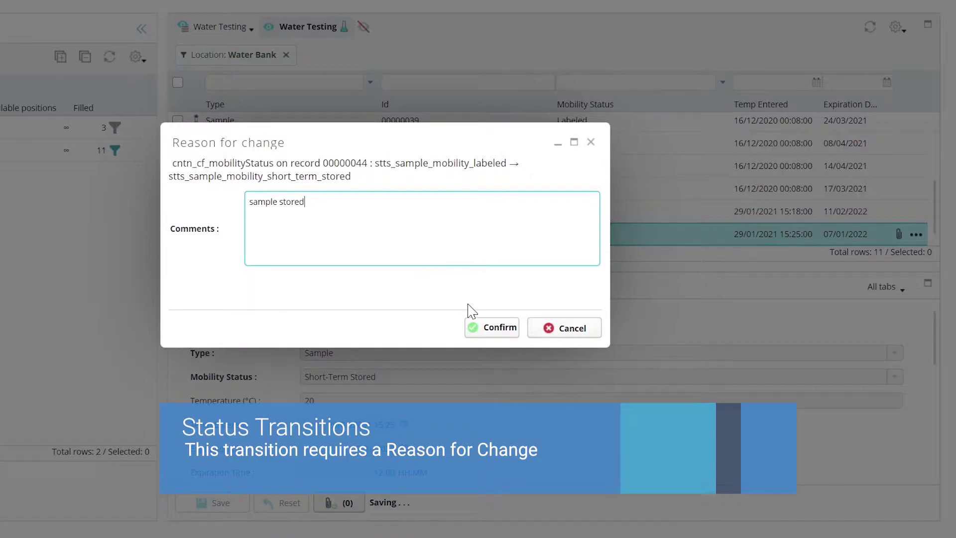
pyautogui.click(480, 338)
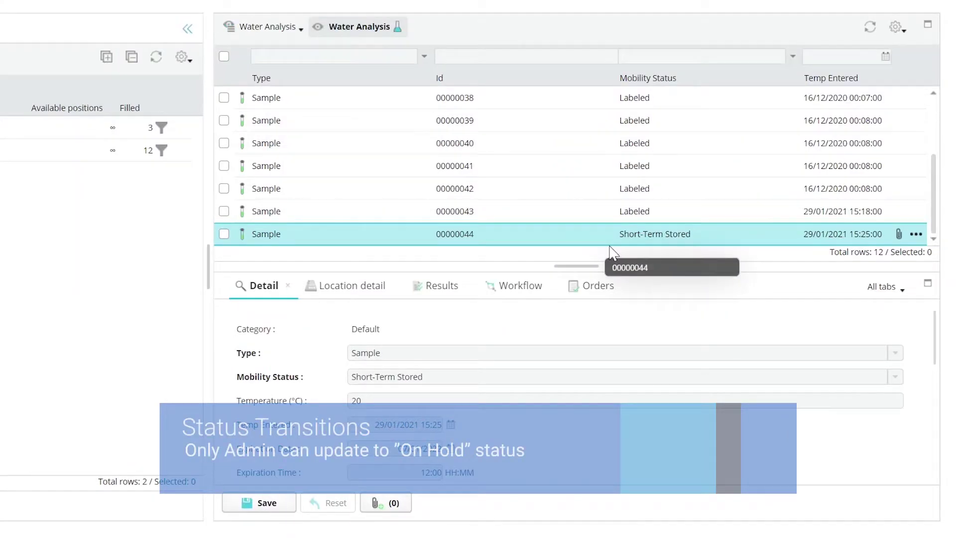
# - Put sample 00000044 On Hold with reason 'sample on hold for validation'
pyautogui.click(895, 377)
pyautogui.click(848, 431)
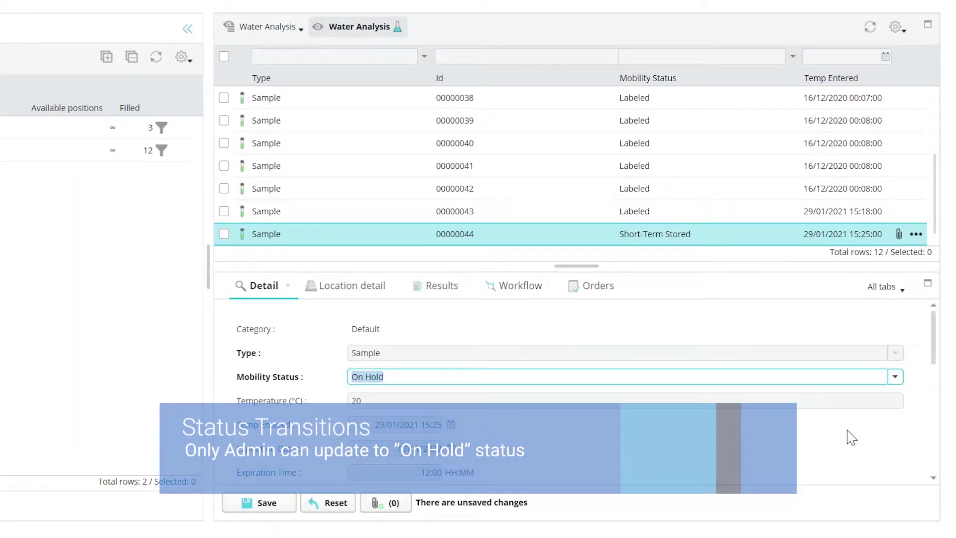
pyautogui.click(260, 503)
pyautogui.write('sample on ho')
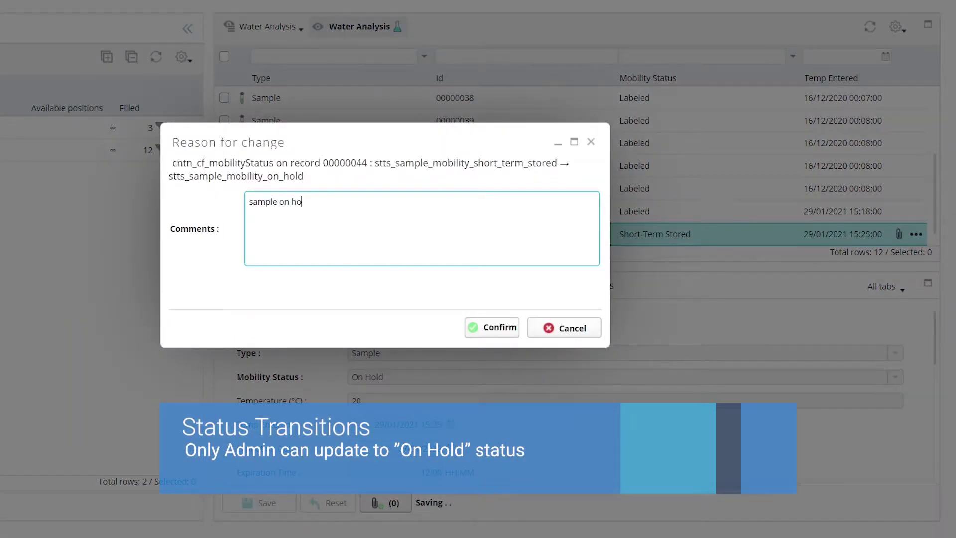
pyautogui.write('ld for validation')
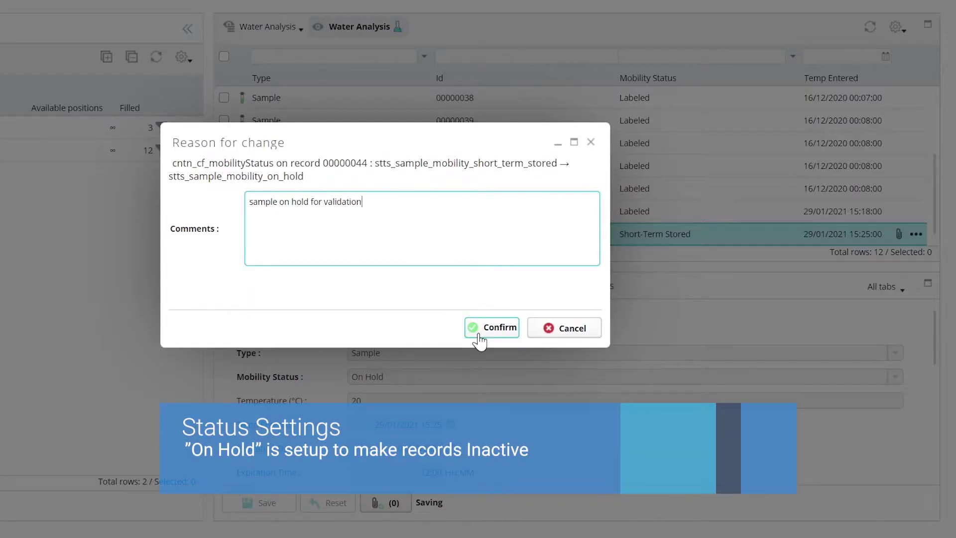
pyautogui.click(477, 330)
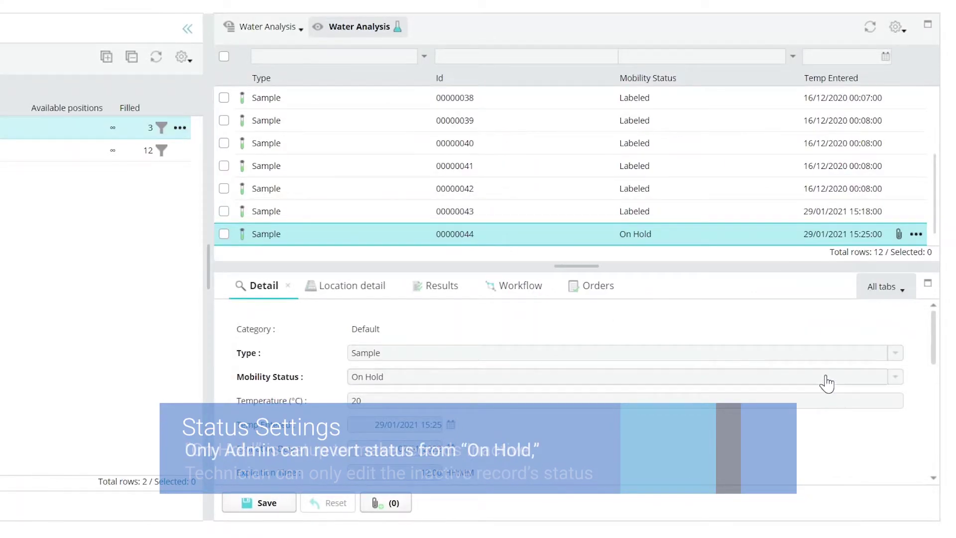
# - Return the sample to Prepared, signing with the password and a 'sample checked and okay' comment
pyautogui.click(895, 376)
pyautogui.click(845, 415)
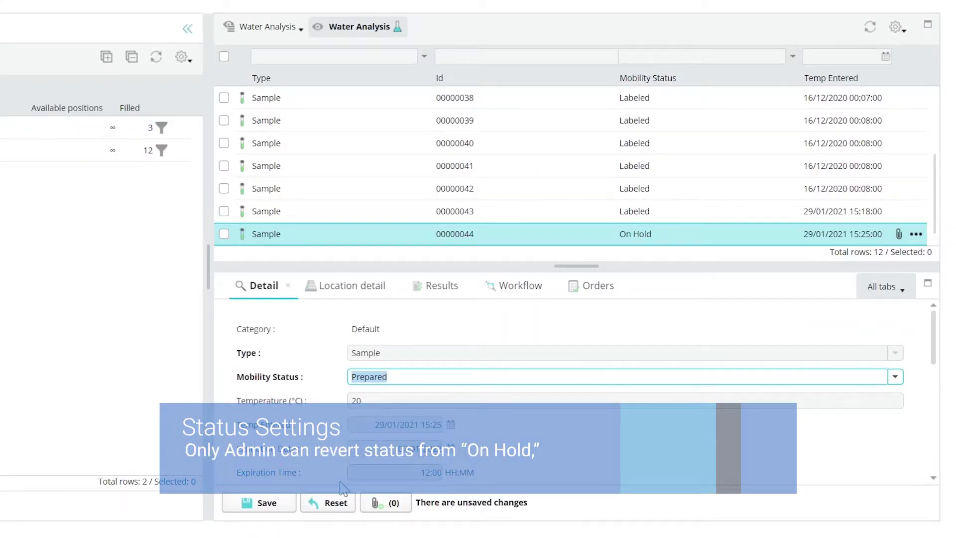
pyautogui.click(253, 500)
pyautogui.write('admin')
pyautogui.press('Tab')
pyautogui.write('sample checked an')
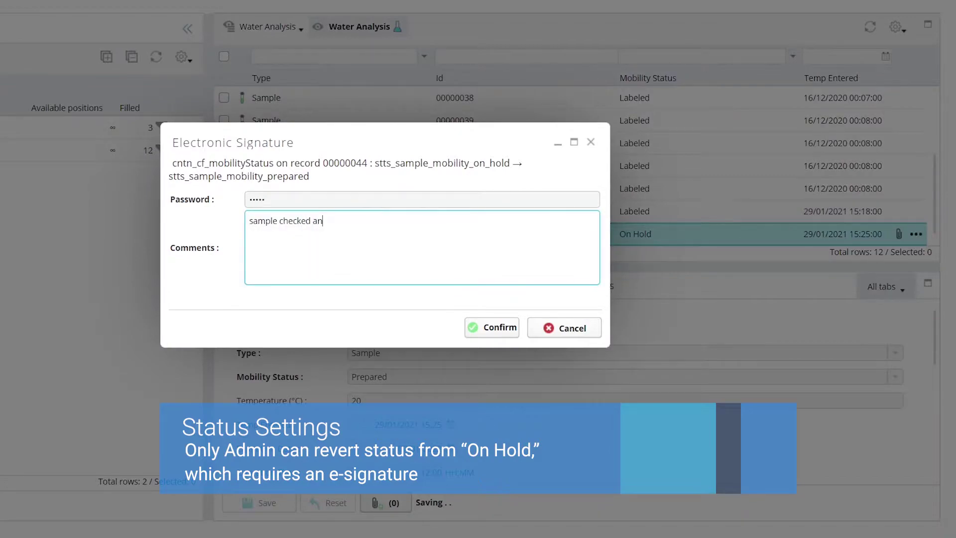
pyautogui.click(488, 334)
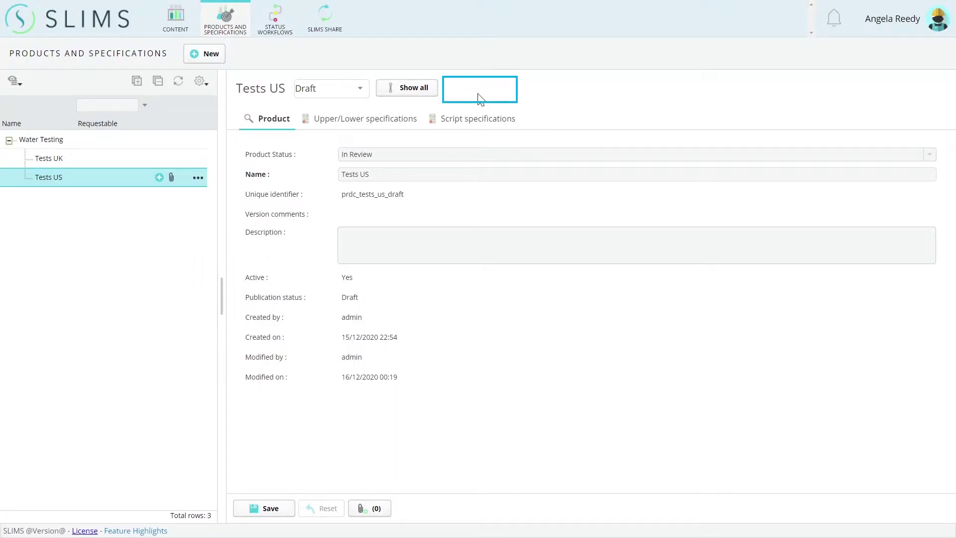
# - Release the Tests US product, signing with the password and comment 'ready'
pyautogui.click(929, 154)
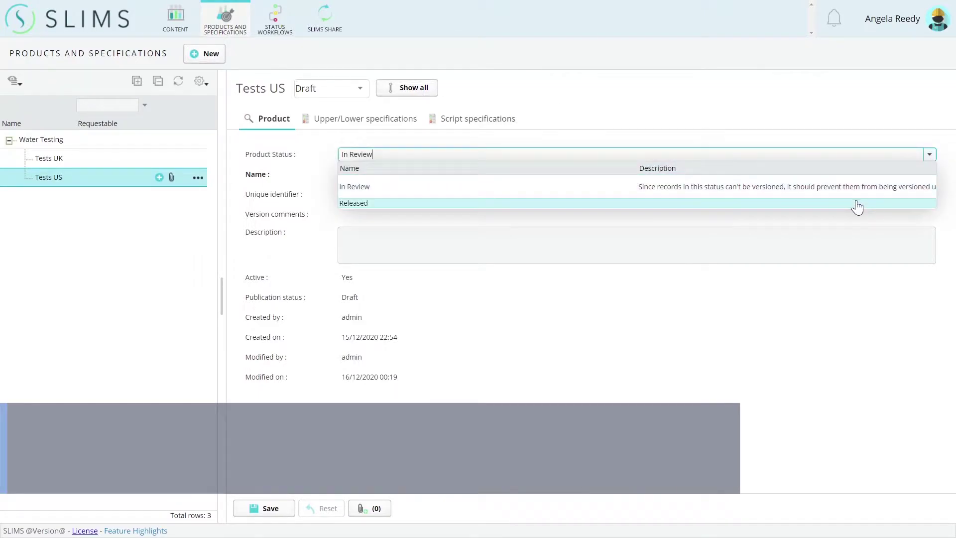
pyautogui.click(856, 206)
pyautogui.click(264, 508)
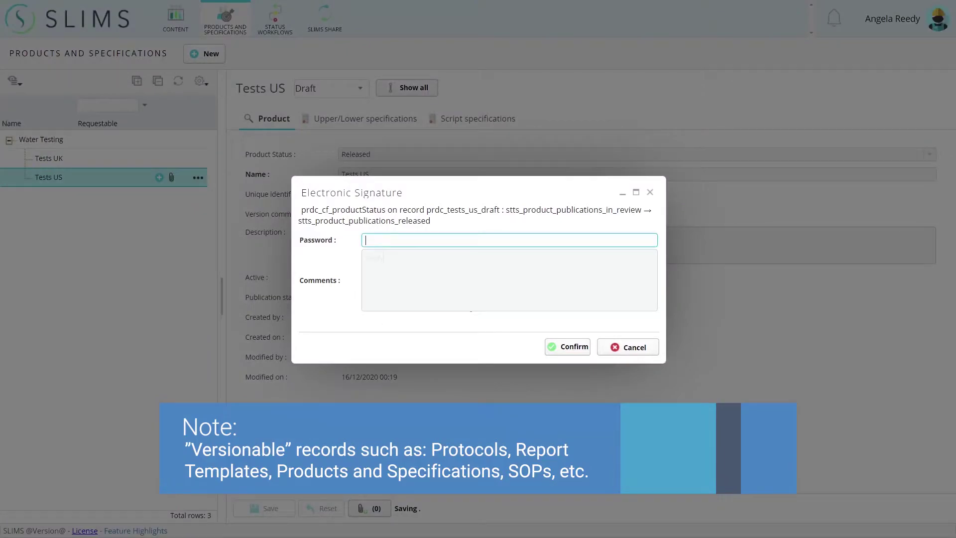
pyautogui.write('admin')
pyautogui.press('Tab')
pyautogui.write('ready')
pyautogui.click(560, 346)
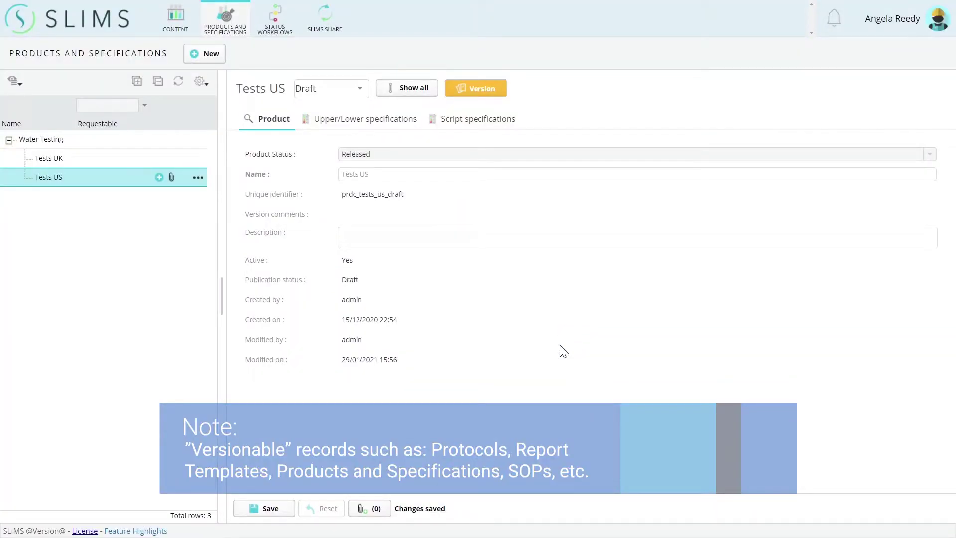
# - Create version v1 of Tests US with reason 'ready' and go to SLIMS Share
pyautogui.click(481, 88)
pyautogui.write('ready')
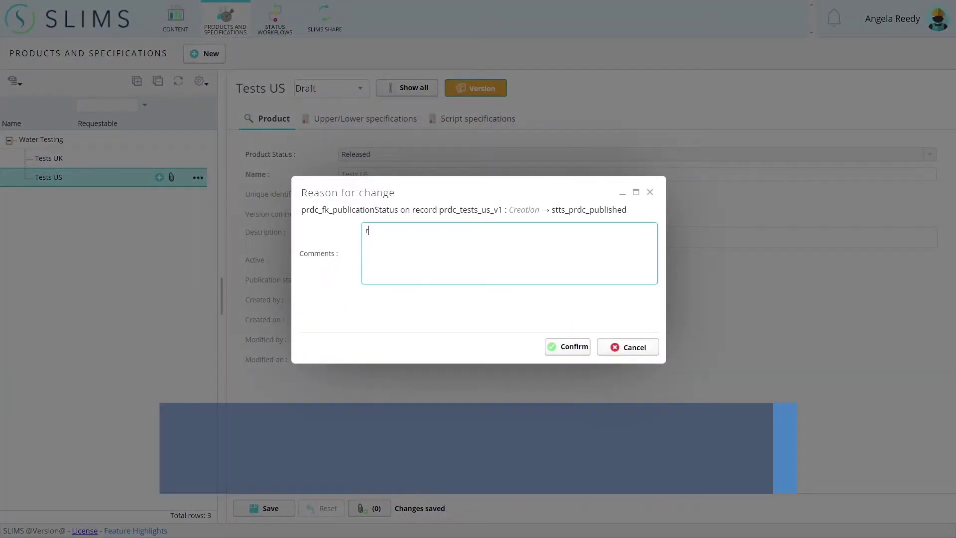
pyautogui.click(562, 348)
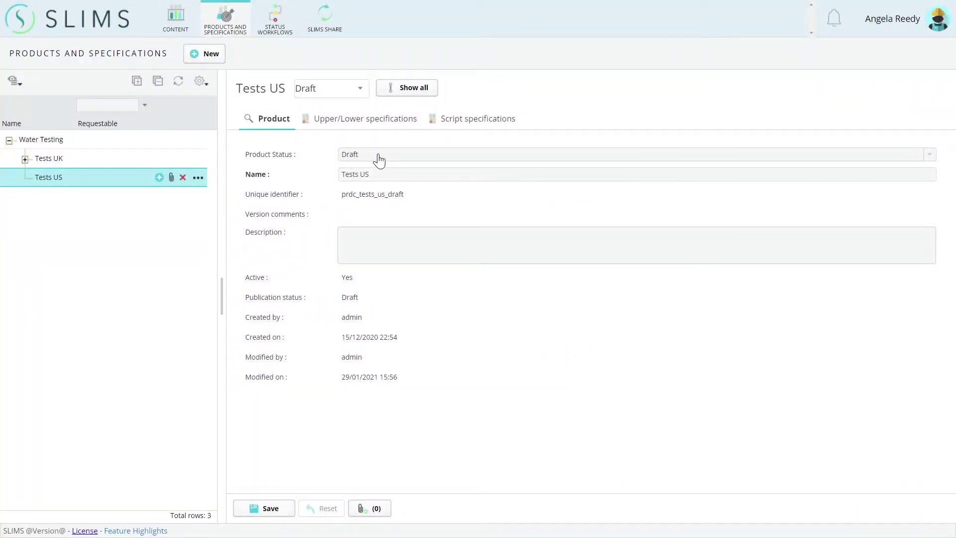
pyautogui.click(317, 22)
# - Add the Sample Mobility and Water Product Publications status workflows to the package
pyautogui.click(422, 126)
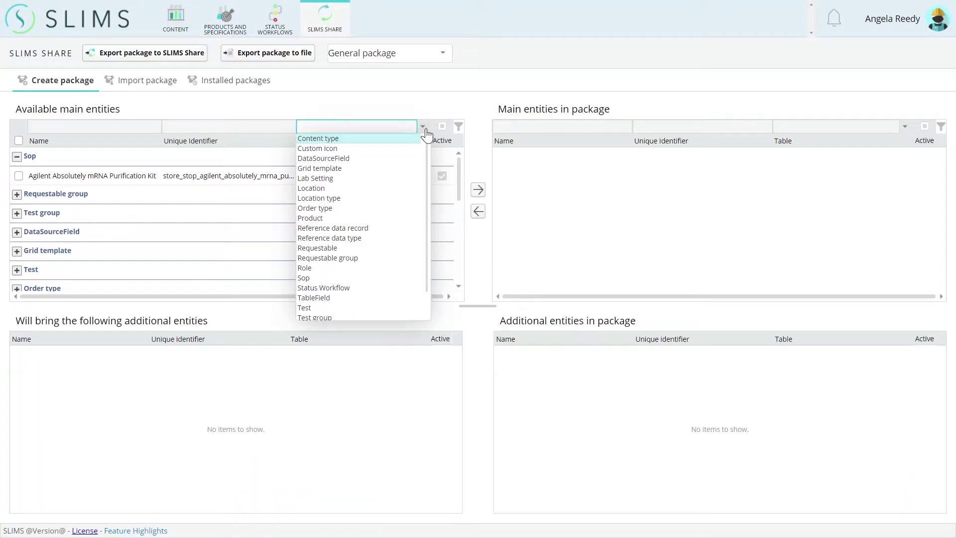
pyautogui.click(329, 288)
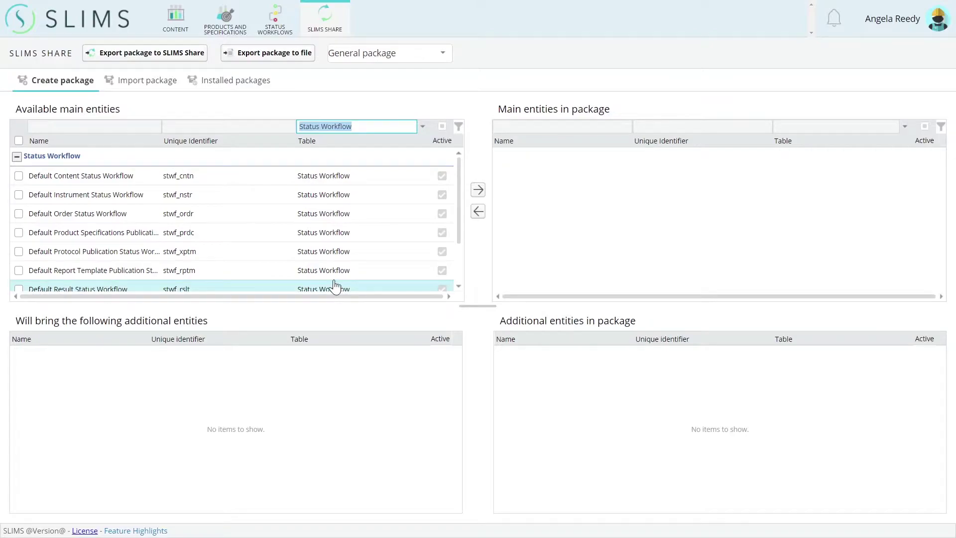
pyautogui.scroll(-5, 196, 211)
pyautogui.click(20, 264)
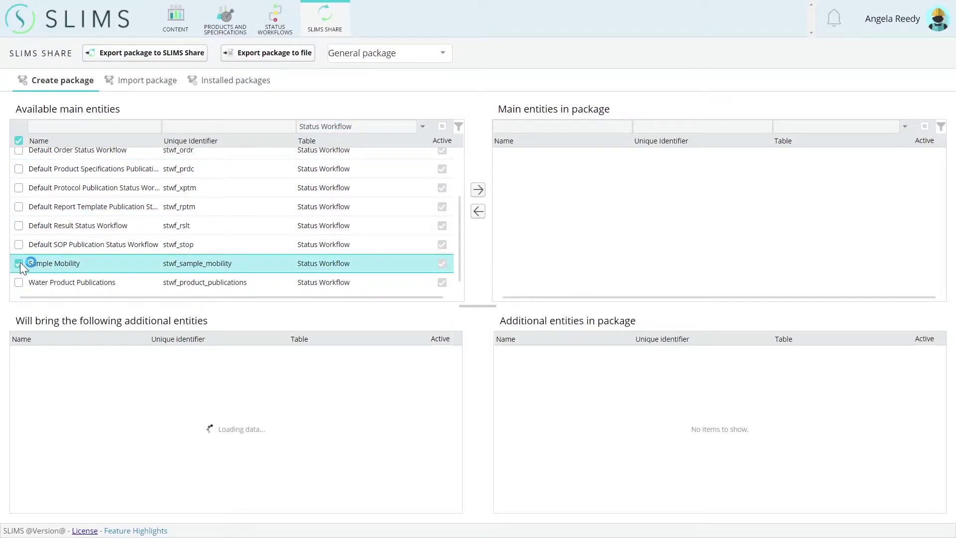
pyautogui.click(30, 283)
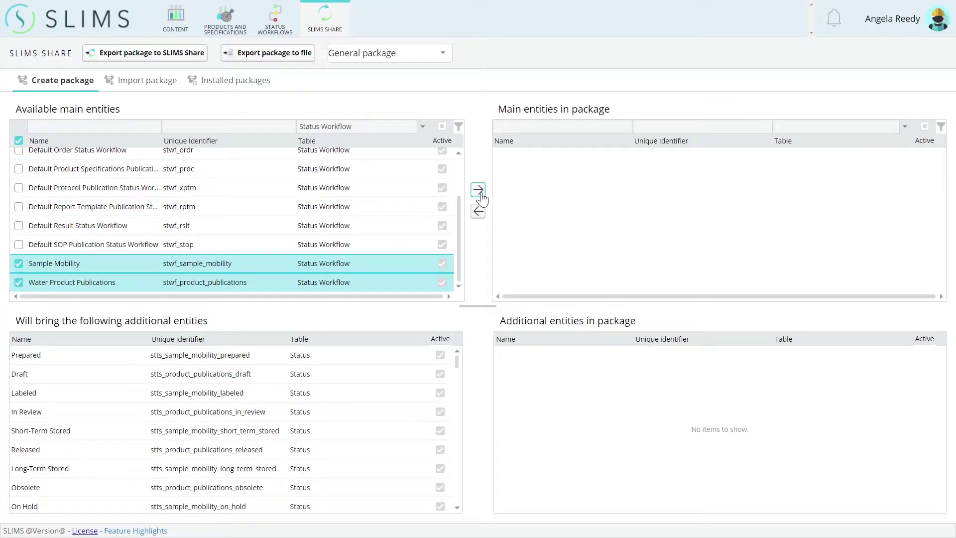
pyautogui.click(478, 190)
# - Export the package to a file named 'customStatusWorkflowsWaterTe'
pyautogui.click(252, 55)
pyautogui.write('customStatusWorkflowsWaterTesting')
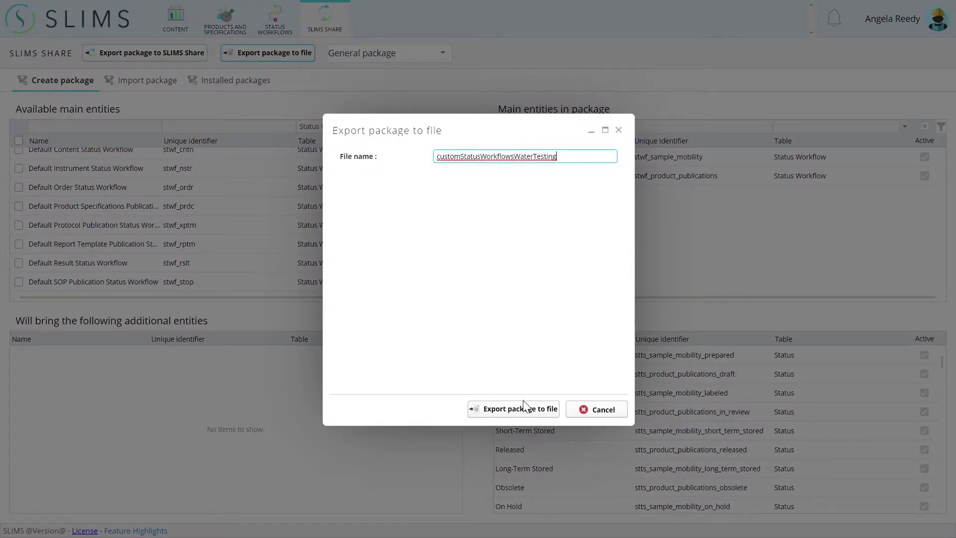
pyautogui.click(490, 409)
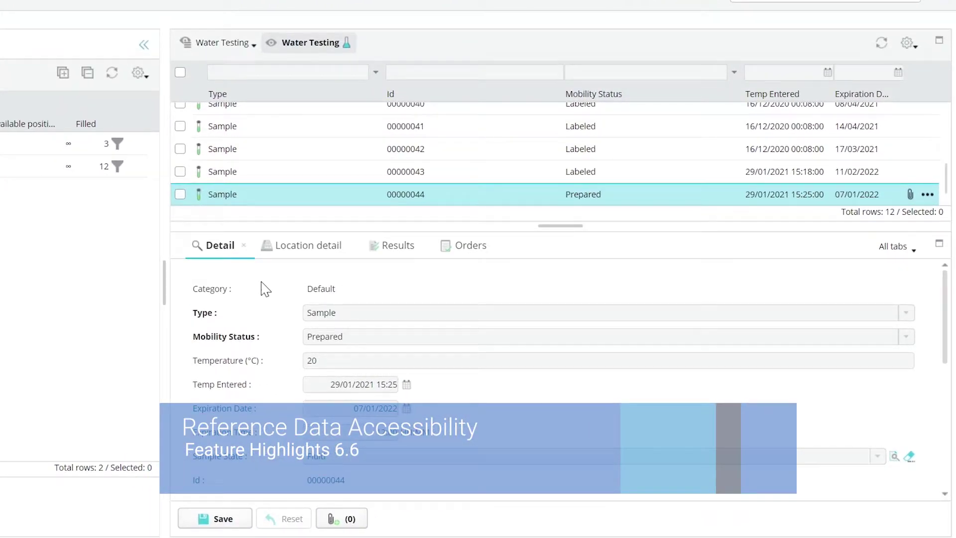
pyautogui.scroll(-3, 262, 289)
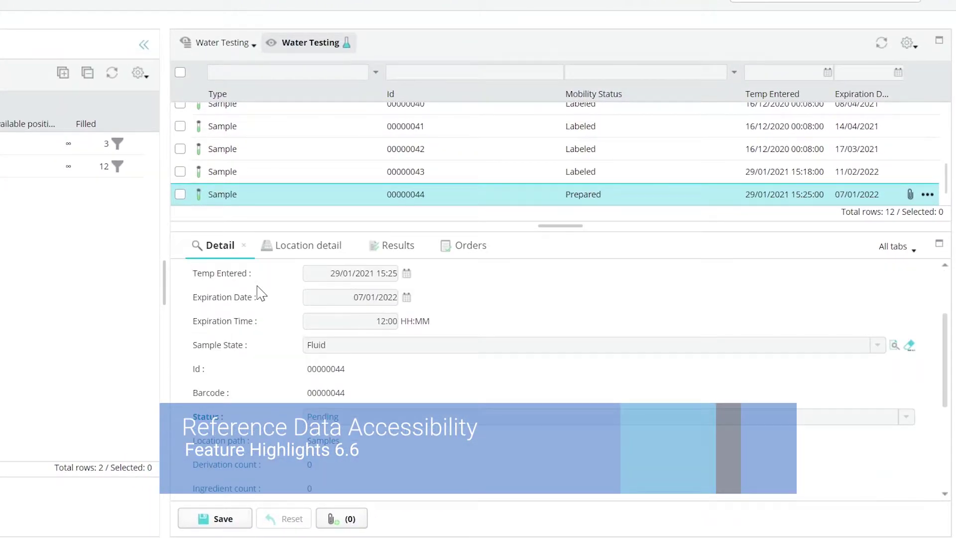
pyautogui.click(896, 345)
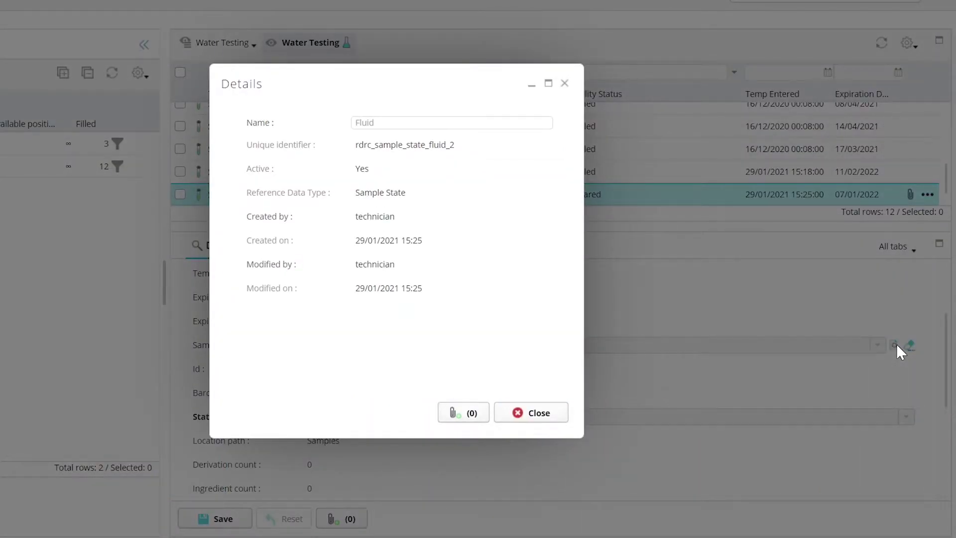
pyautogui.click(537, 413)
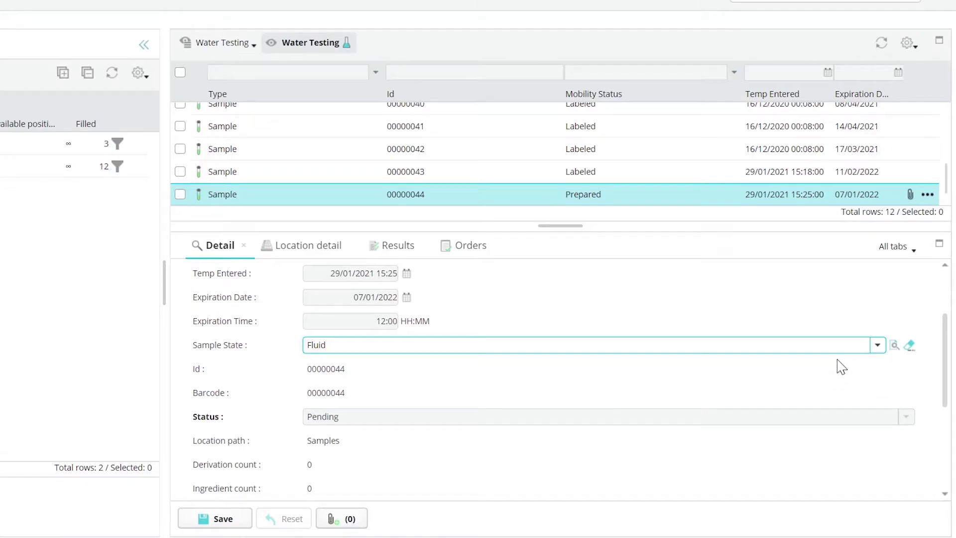
# - Create a new 'Gas' sample state and save sample 00000044 with it
pyautogui.click(878, 345)
pyautogui.click(406, 413)
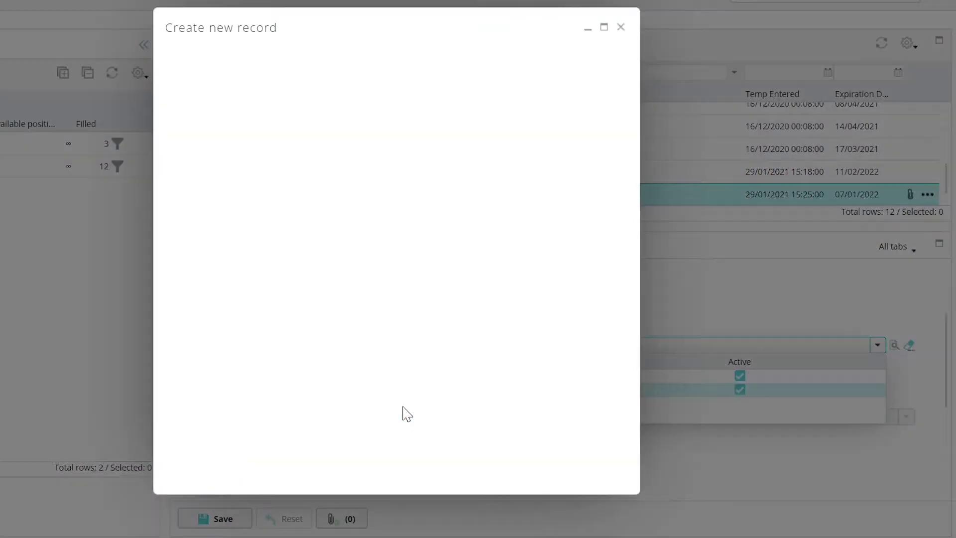
pyautogui.write('Gas')
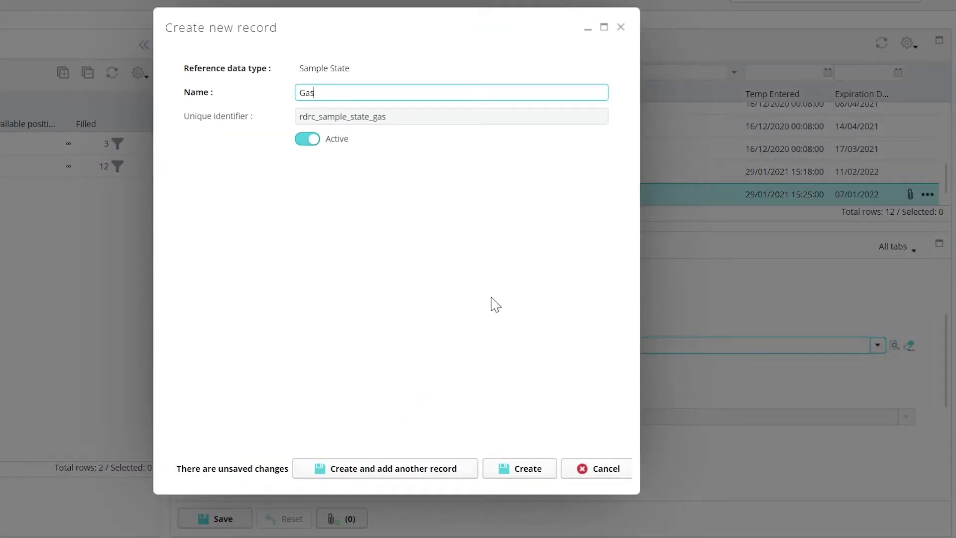
pyautogui.click(526, 472)
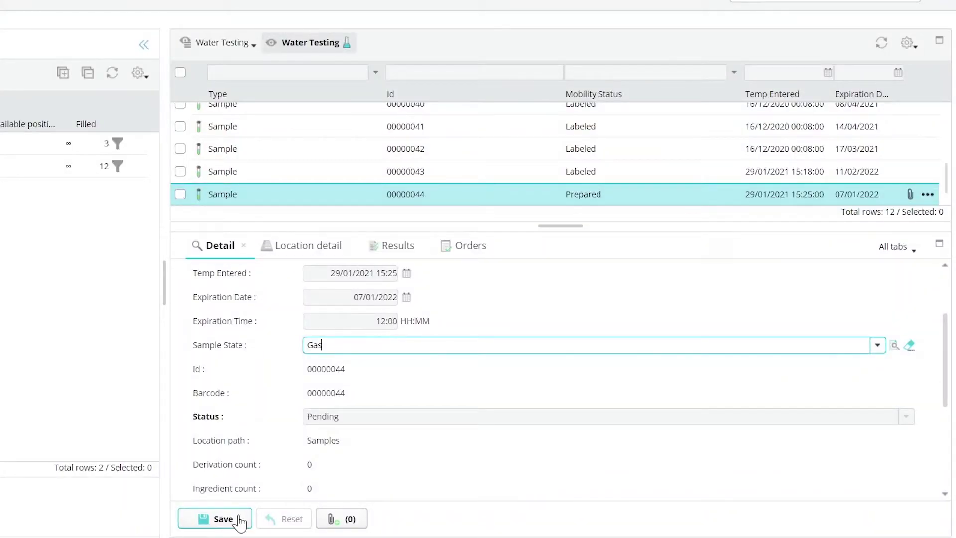
pyautogui.click(239, 520)
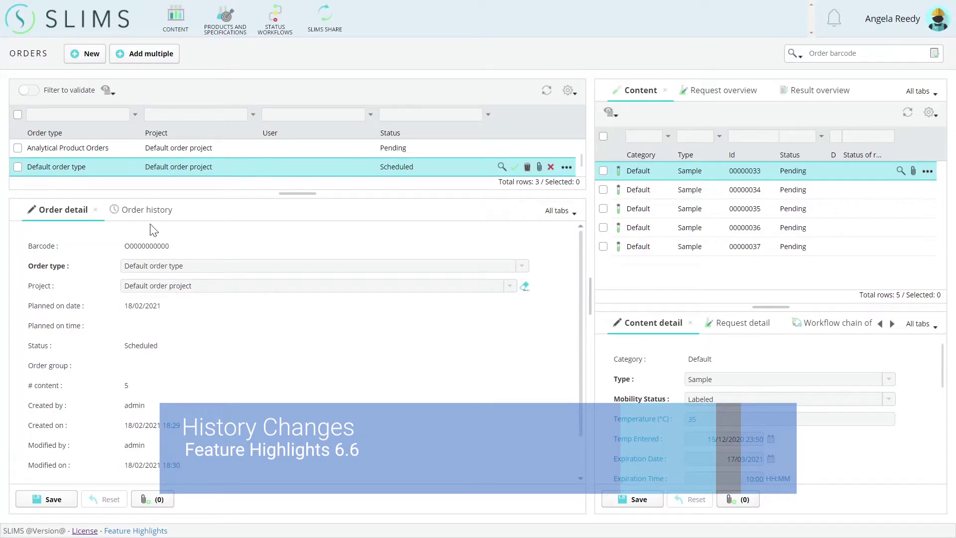
# - View the Default order type order's history, then open its full 38-entry history in a separate window
pyautogui.click(136, 211)
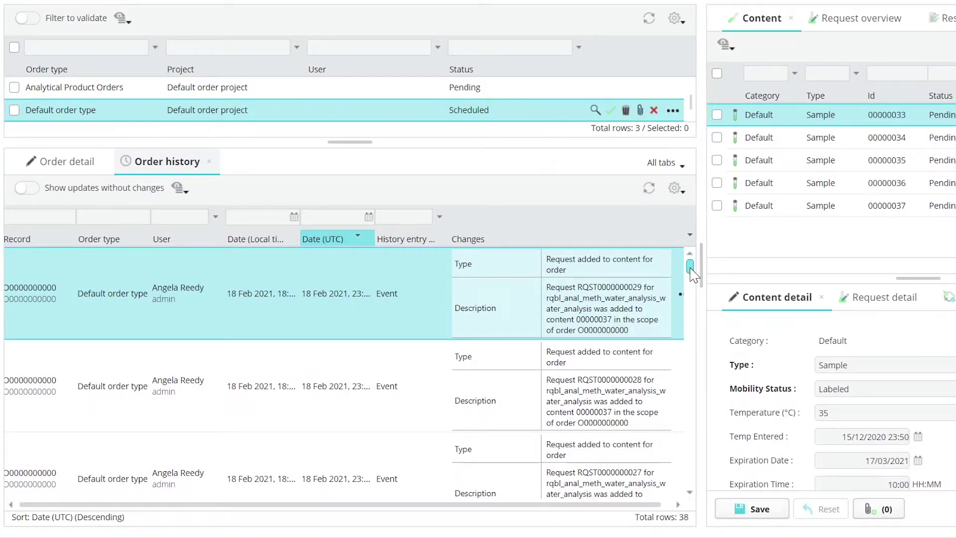
pyautogui.moveTo(691, 273); pyautogui.dragTo(700, 352)
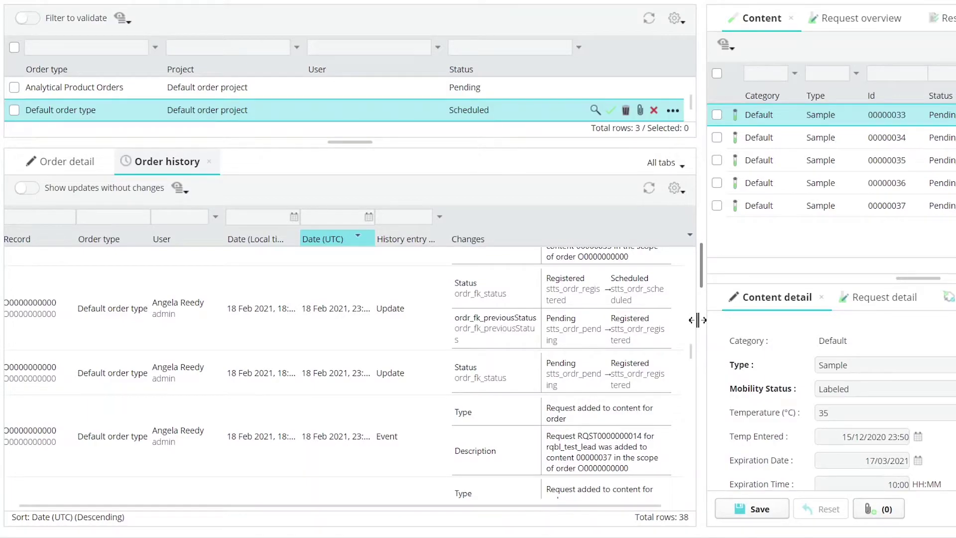
pyautogui.click(673, 110)
pyautogui.moveTo(575, 309)
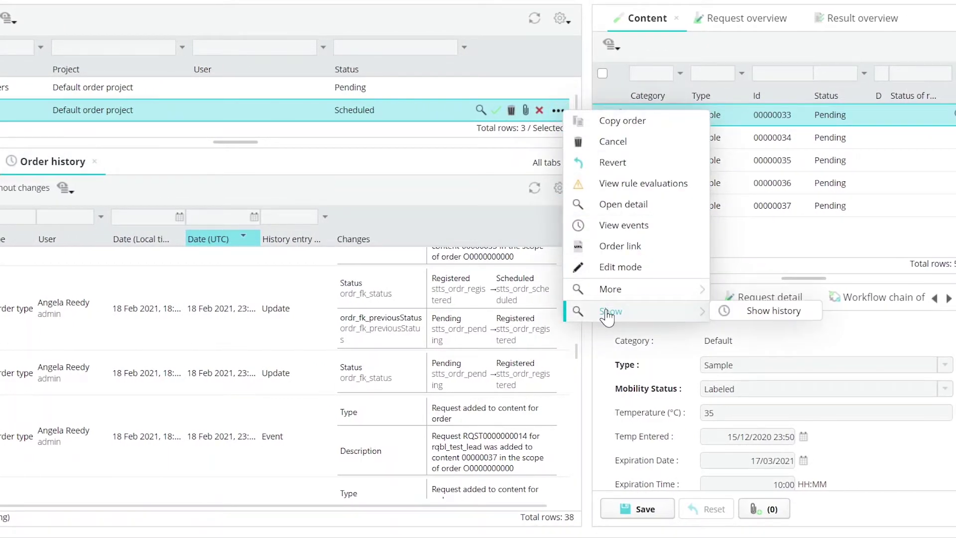
pyautogui.click(729, 308)
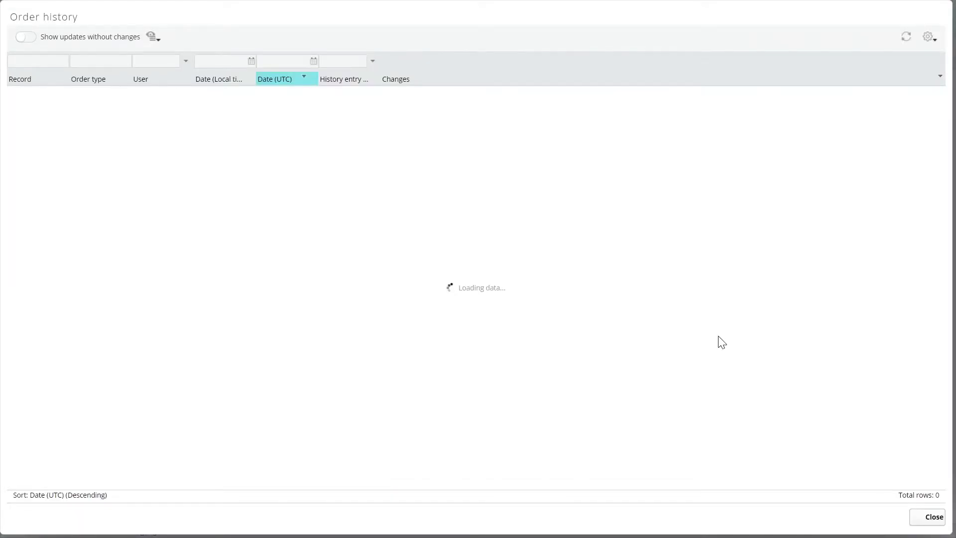
pyautogui.scroll(-4, 741, 340)
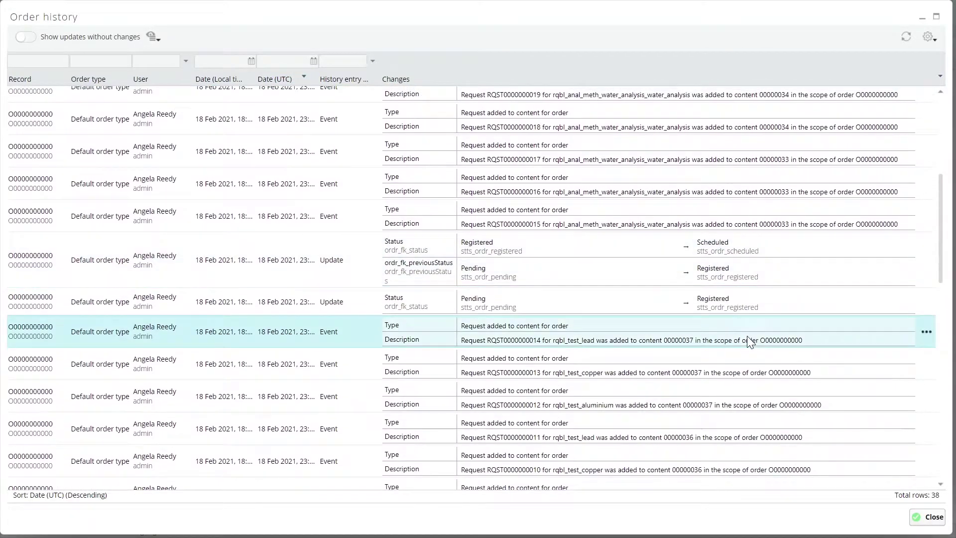
# - Close the order history and open sample 00000044's change history from the content list
pyautogui.click(917, 519)
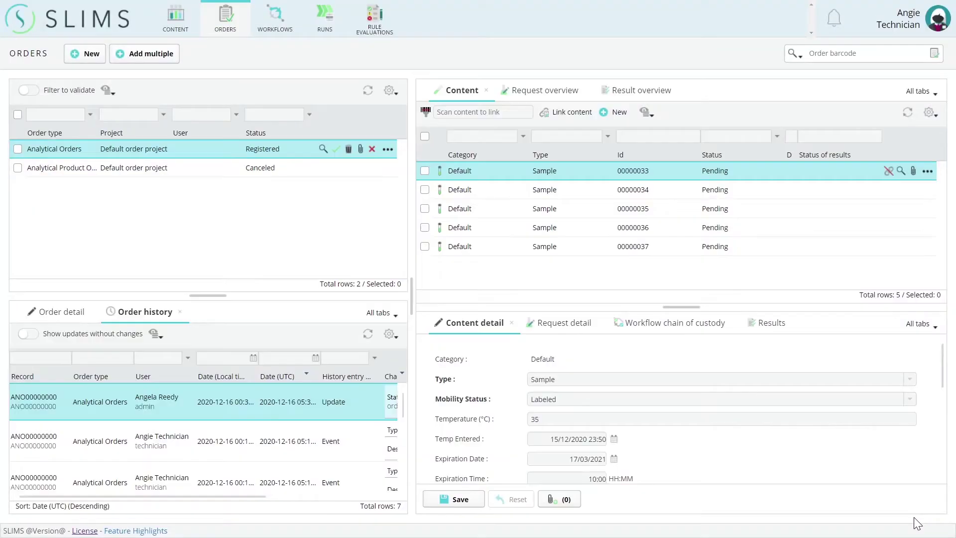
pyautogui.click(175, 19)
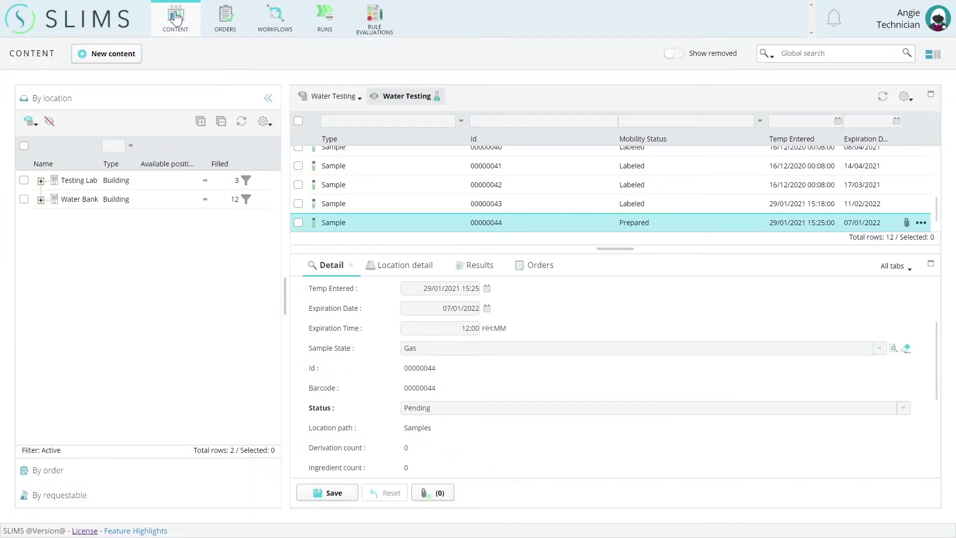
pyautogui.rightClick(540, 227)
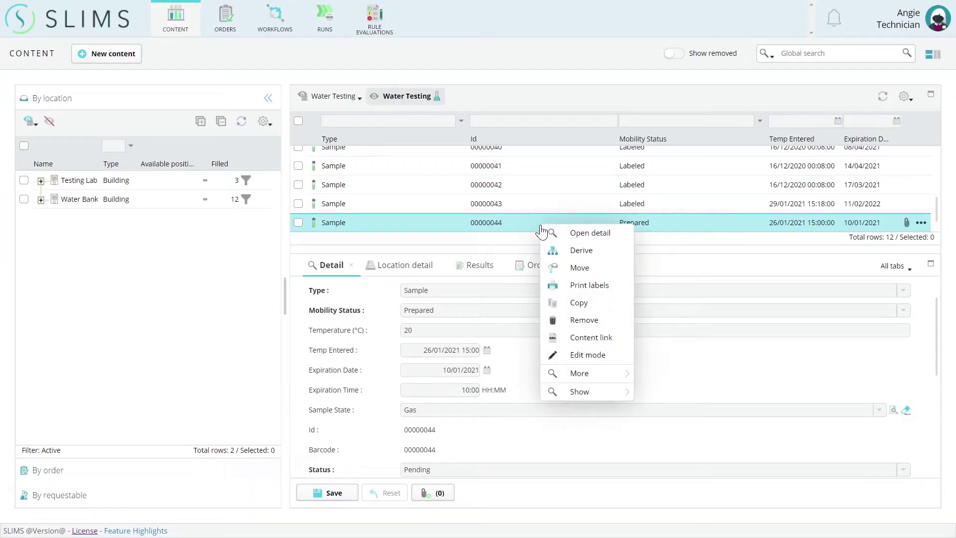
pyautogui.moveTo(589, 396)
pyautogui.click(692, 489)
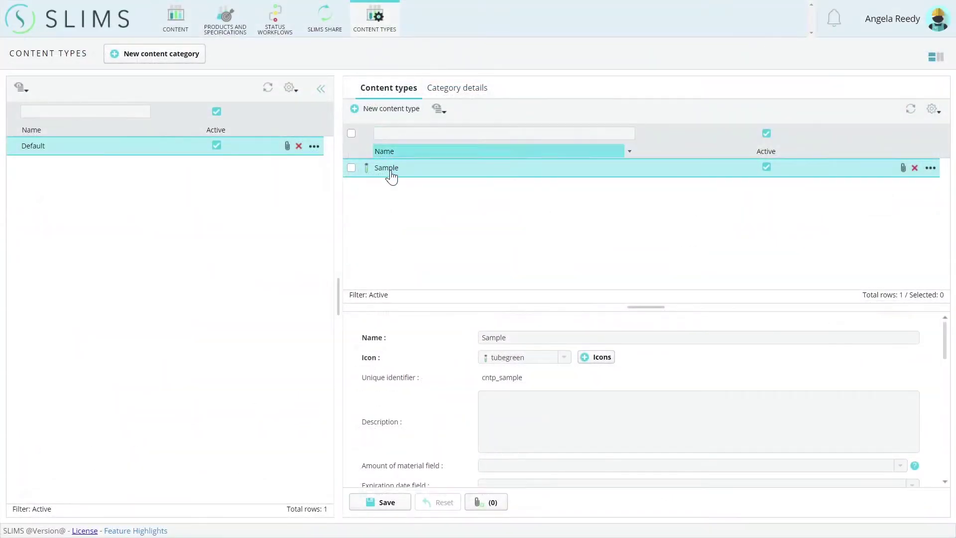
# - Open the Sample content type's history and scroll through its added custom fields
pyautogui.rightClick(392, 175)
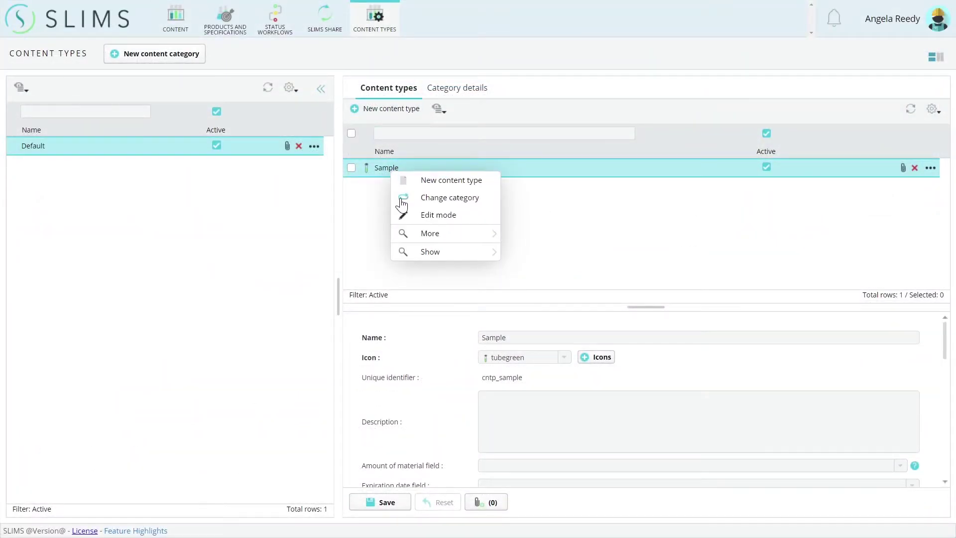
pyautogui.moveTo(414, 253)
pyautogui.click(548, 253)
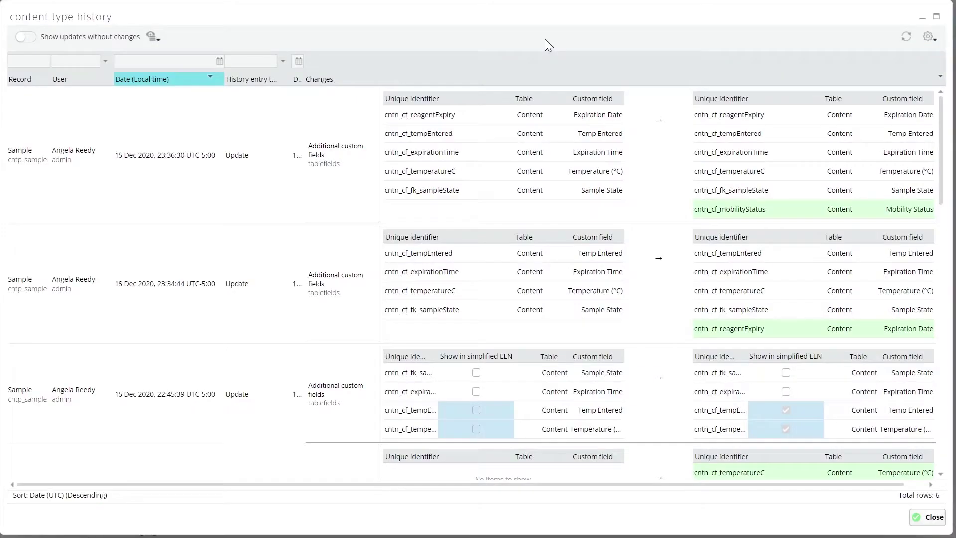
pyautogui.scroll(-4, 619, 199)
pyautogui.scroll(-3, 624, 199)
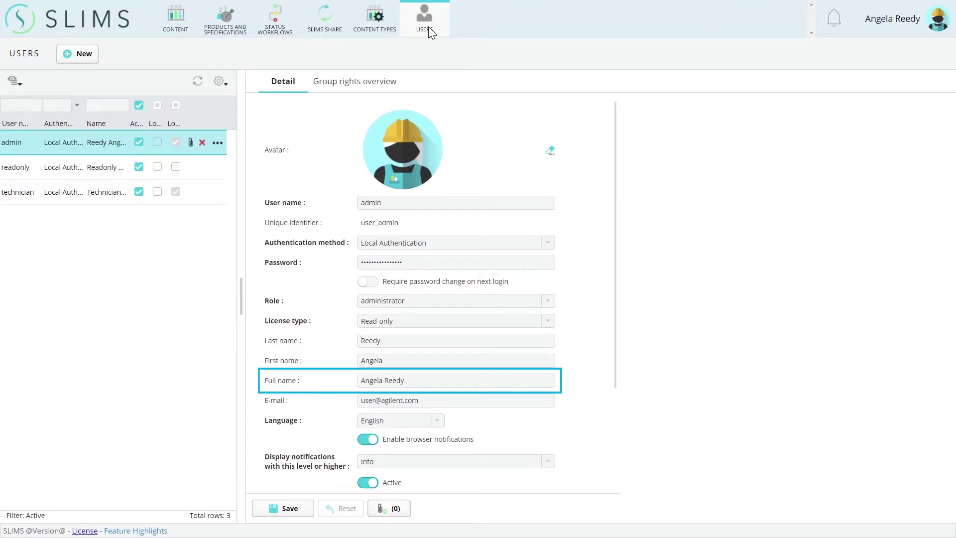
# - Open the technician user's history, with users listed by full name, and scroll through it
pyautogui.rightClick(95, 191)
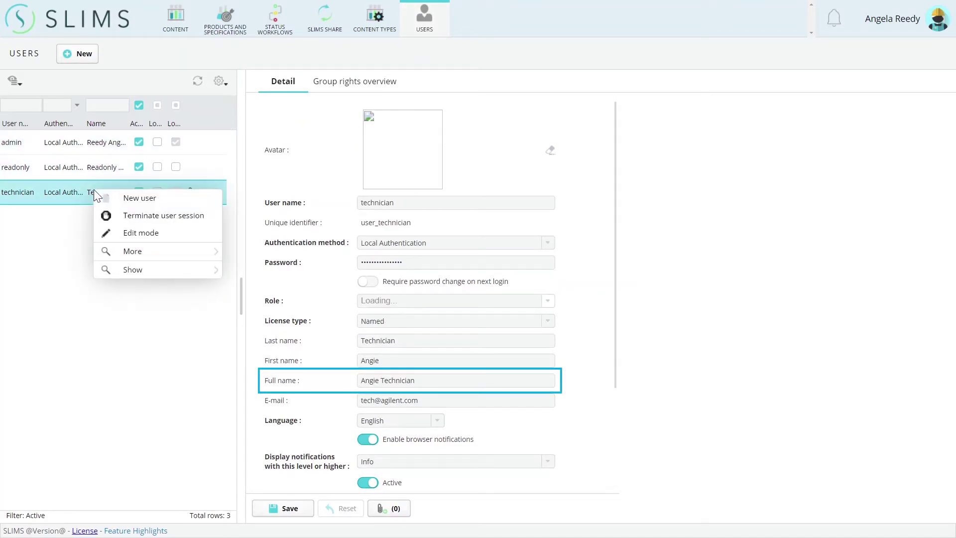
pyautogui.moveTo(136, 275)
pyautogui.click(252, 273)
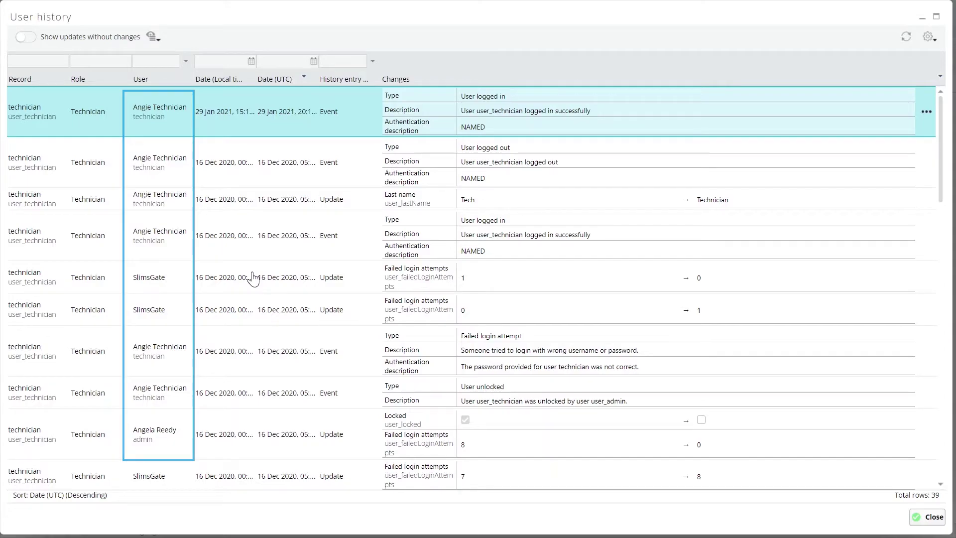
pyautogui.scroll(-3, 253, 279)
pyautogui.scroll(-1, 256, 283)
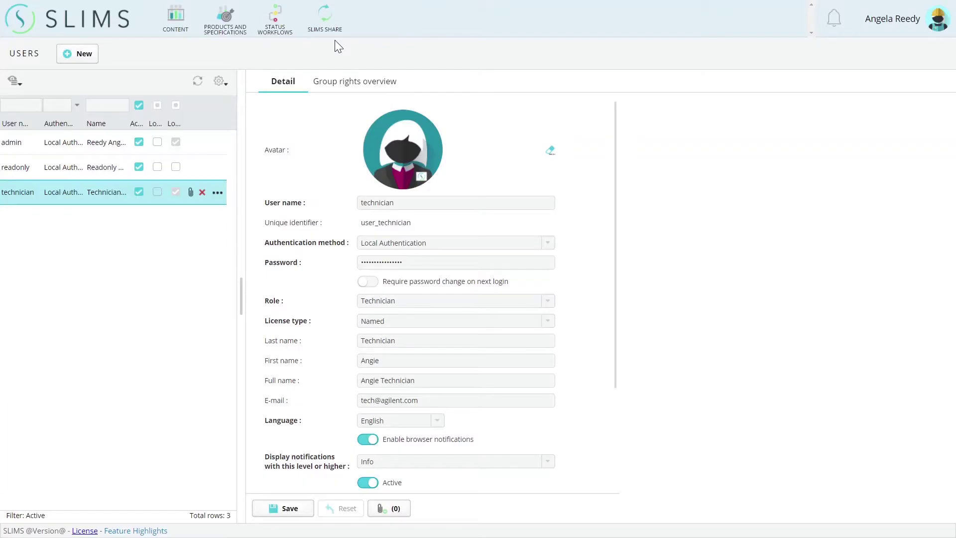
# - Show SLIMS Share's Installed packages list with its five packages on version 6.6
pyautogui.click(329, 24)
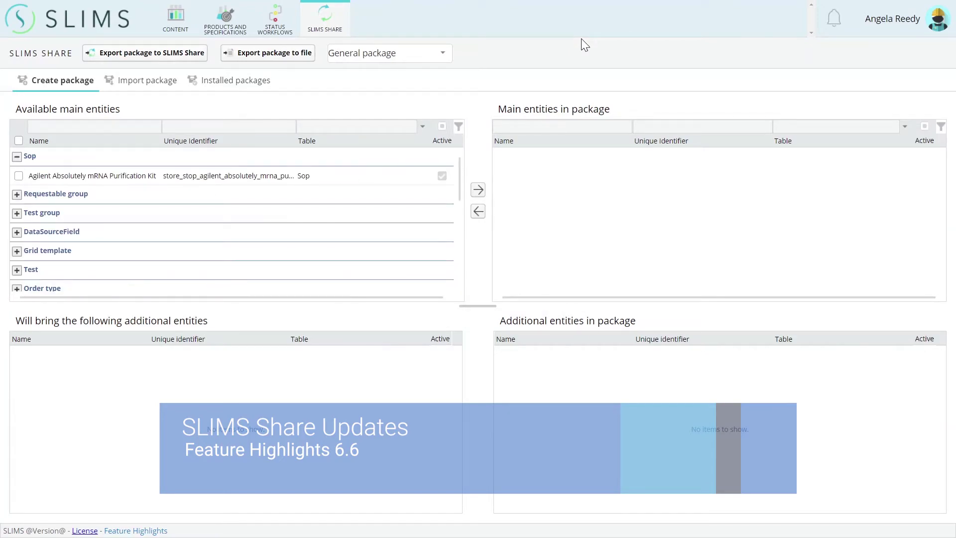
pyautogui.click(230, 82)
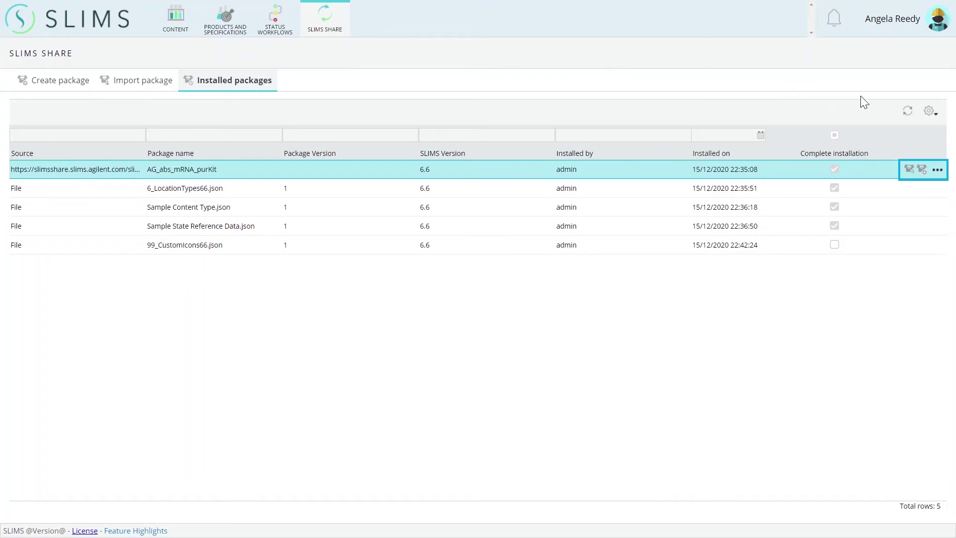
# - Start a new version of AG_abs_mRNA_purKit, loading the kit SOP and its three TableFields
pyautogui.click(921, 170)
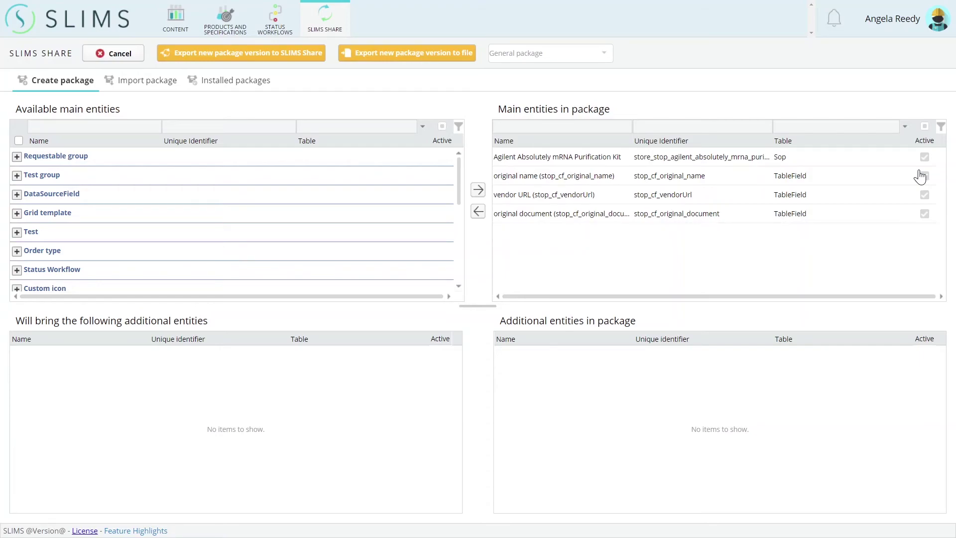
# - Discard the new version and add the Sample Mobility status workflow to the package
pyautogui.click(117, 54)
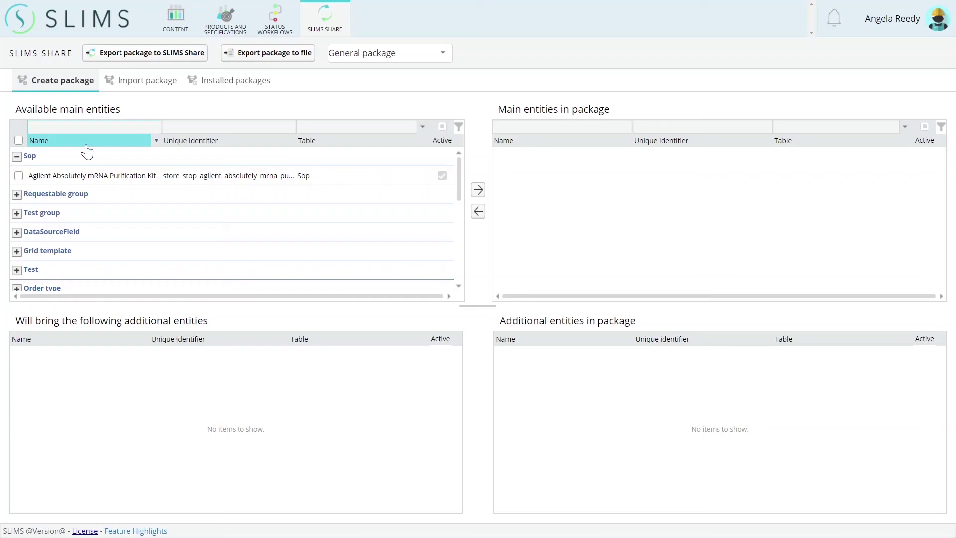
pyautogui.scroll(-5, 19, 214)
pyautogui.click(18, 257)
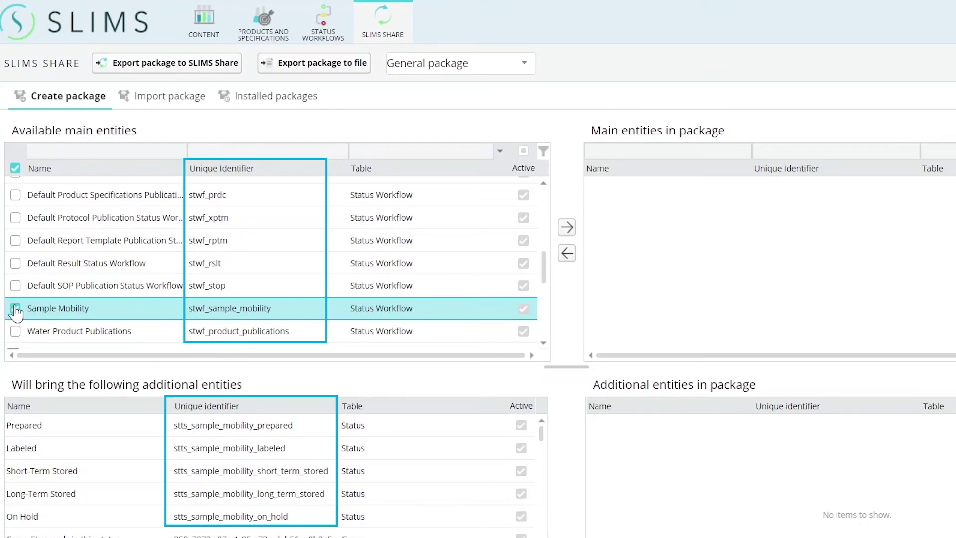
pyautogui.click(566, 227)
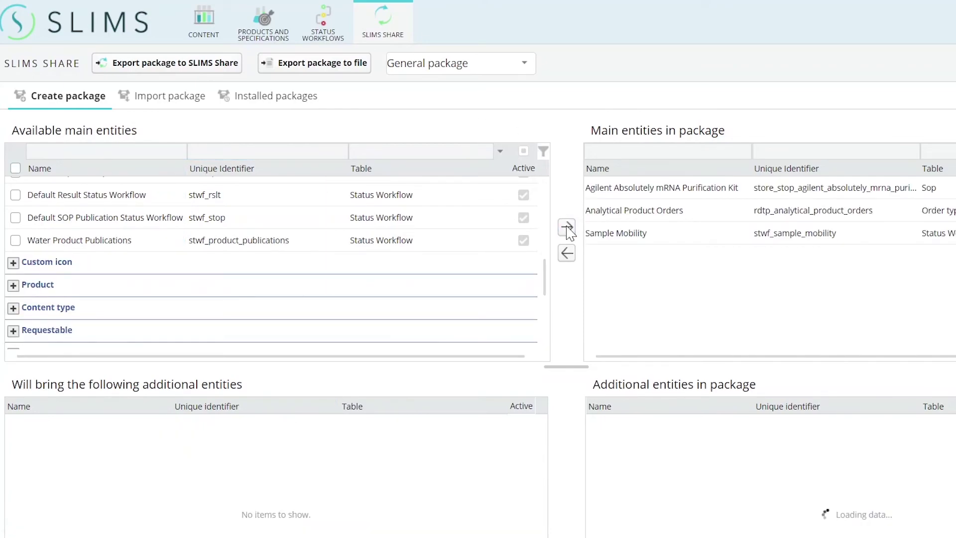
# - Back out of the file export and open the Export to SLIMS Share dialog
pyautogui.click(317, 64)
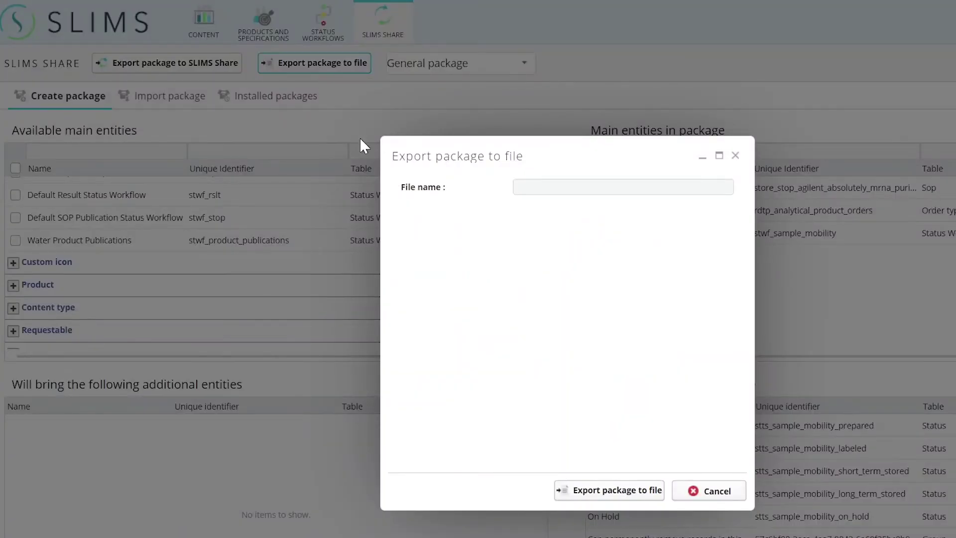
pyautogui.click(691, 494)
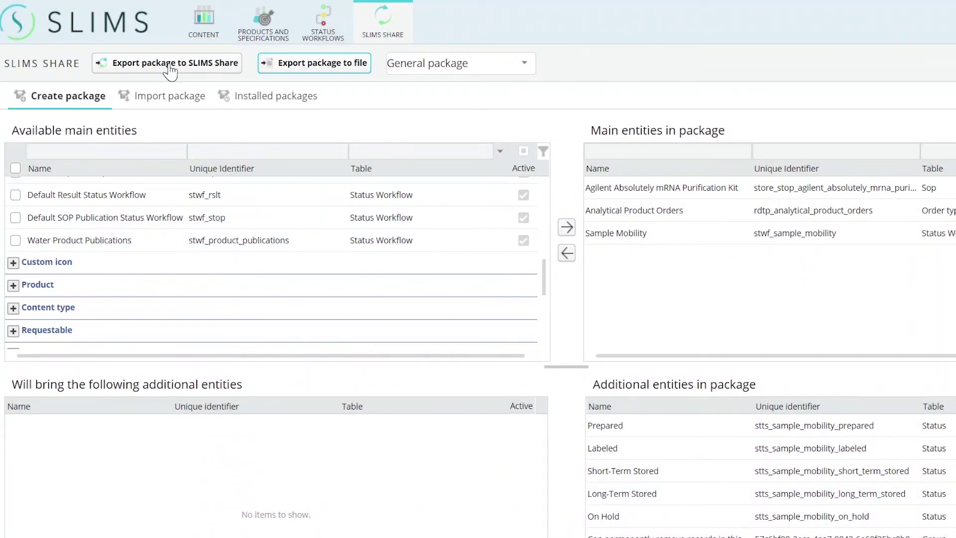
pyautogui.click(170, 70)
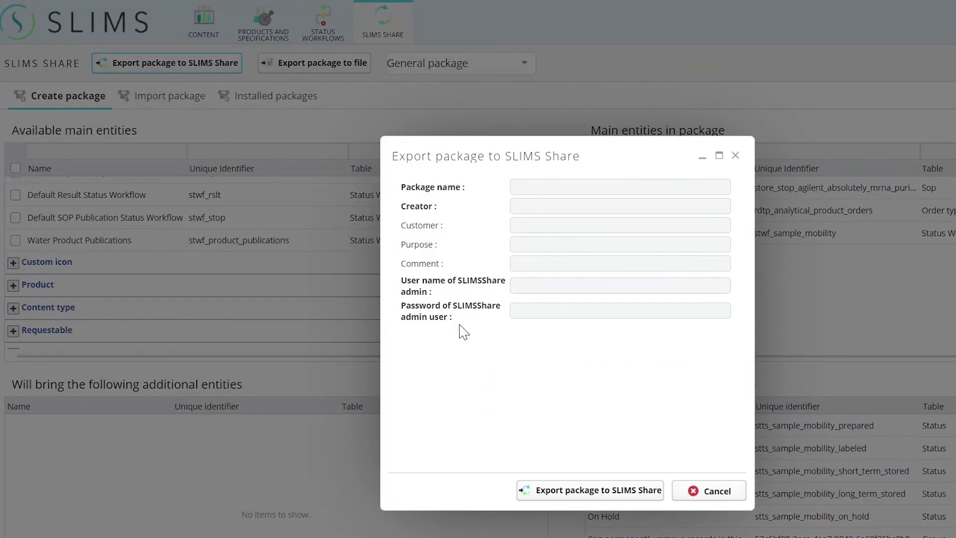